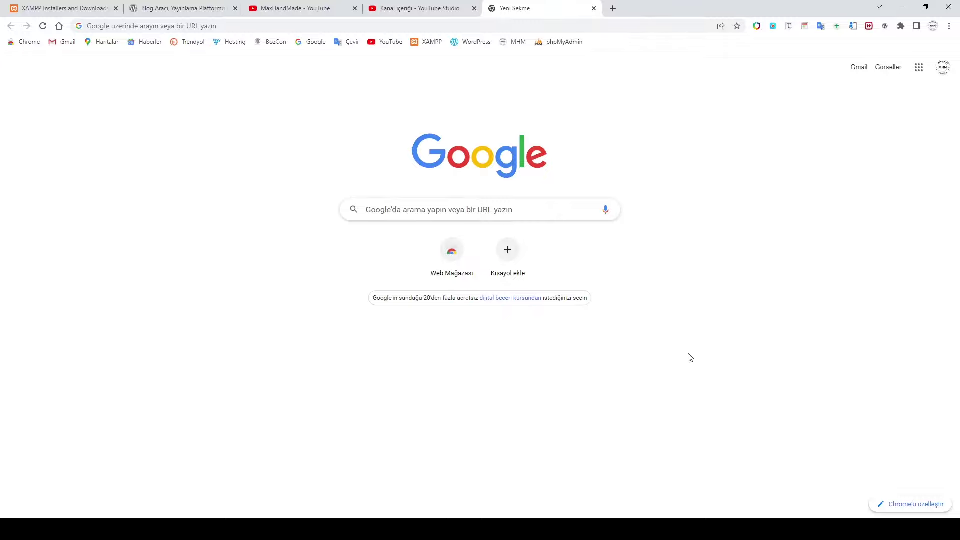
Step: Minimize Chrome with Win+D to reveal the Windows desktop
{"action": "key", "text": "super+d"}
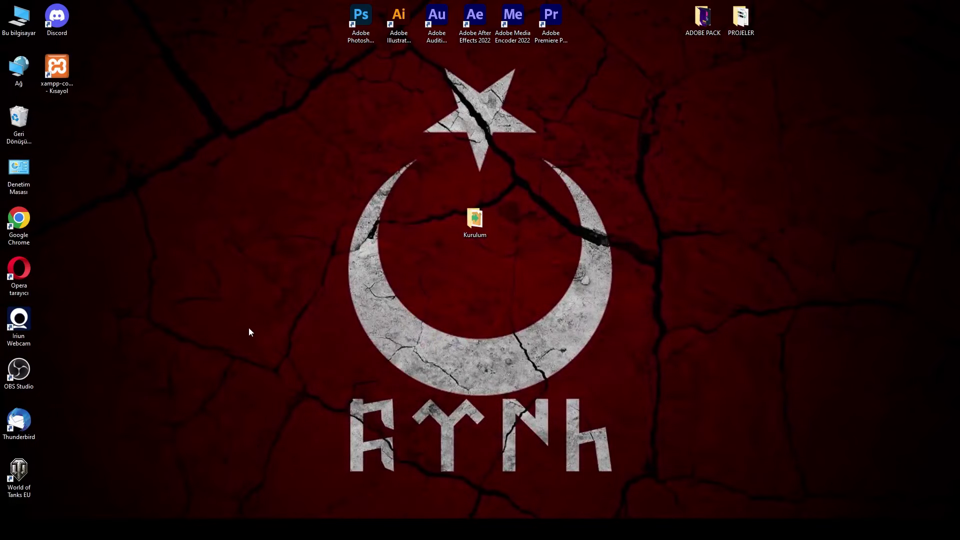
Step: Launch XAMPP Control Panel and start the Apache and MySQL servers
{"action": "double_click", "coordinate": [63, 73]}
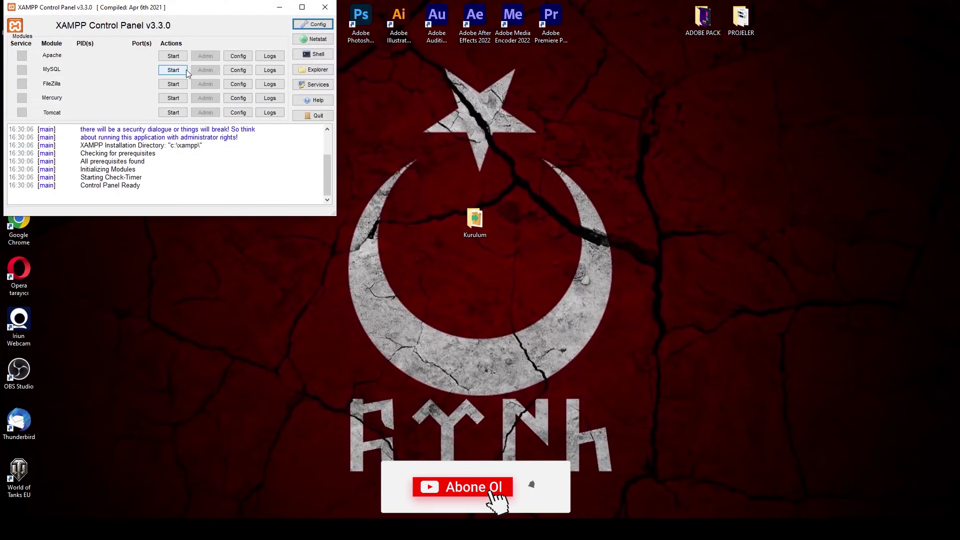
{"action": "left_click", "coordinate": [173, 56]}
{"action": "left_click", "coordinate": [173, 70]}
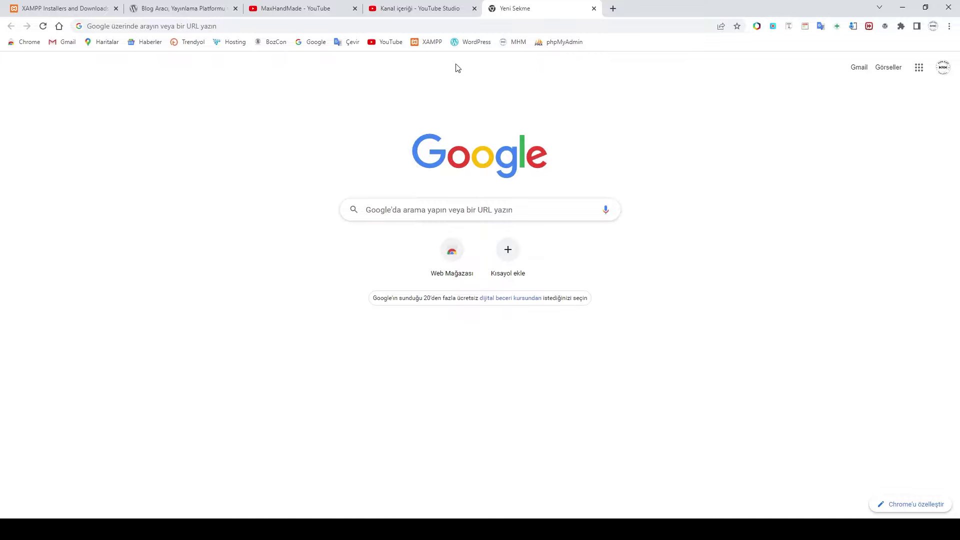
Step: Load localhost/test and scroll over the MaxHandMade homepage's 'Merhaba dünya!' post
{"action": "left_click", "coordinate": [281, 28]}
{"action": "type", "text": "localhost"}
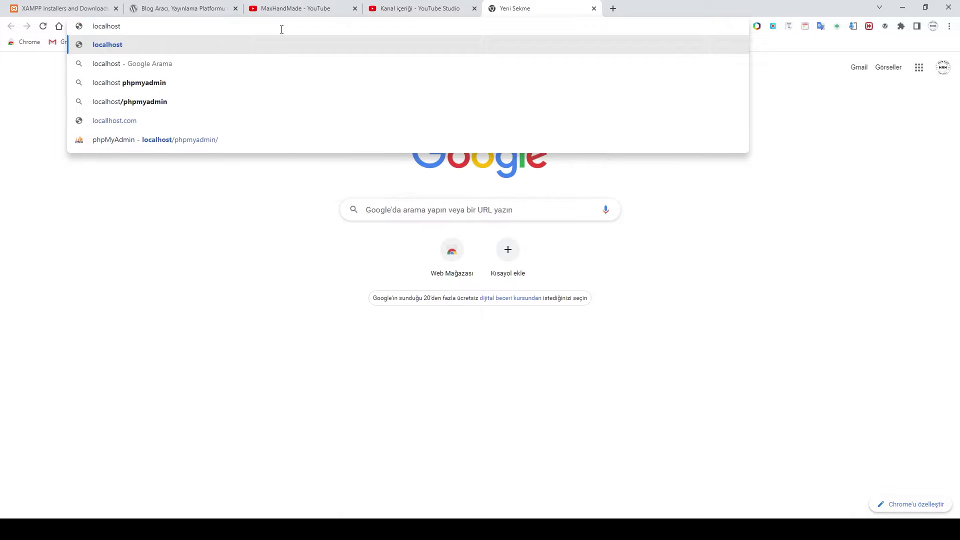
{"action": "type", "text": "/"}
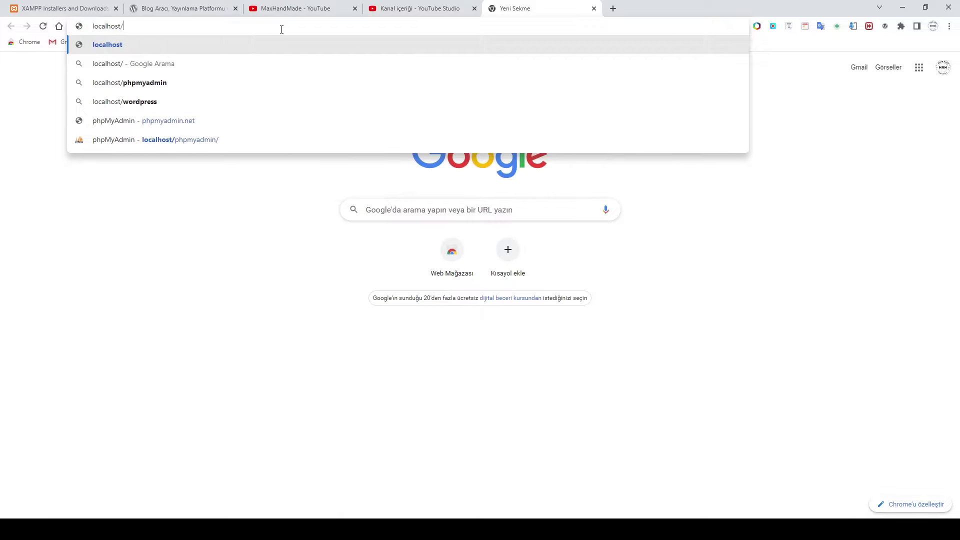
{"action": "type", "text": "test"}
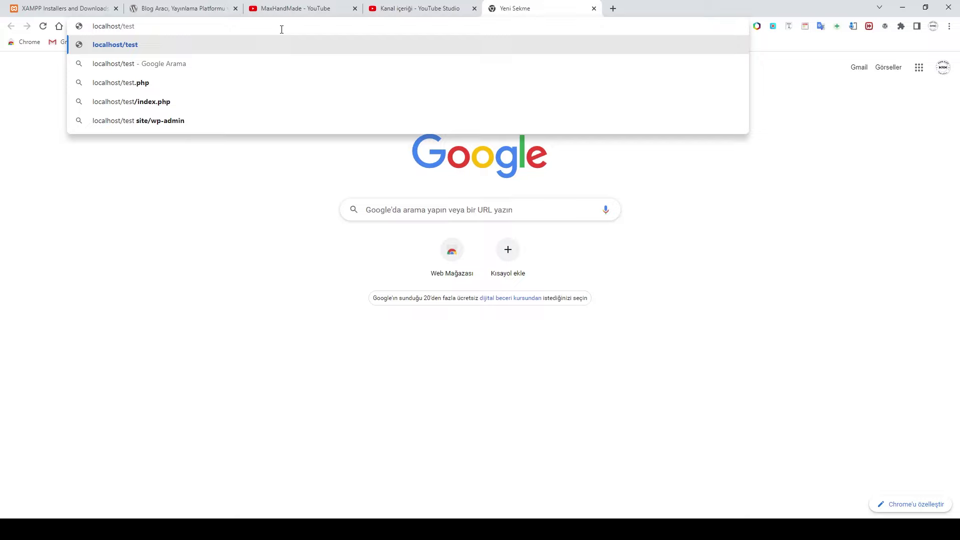
{"action": "key", "text": "Return"}
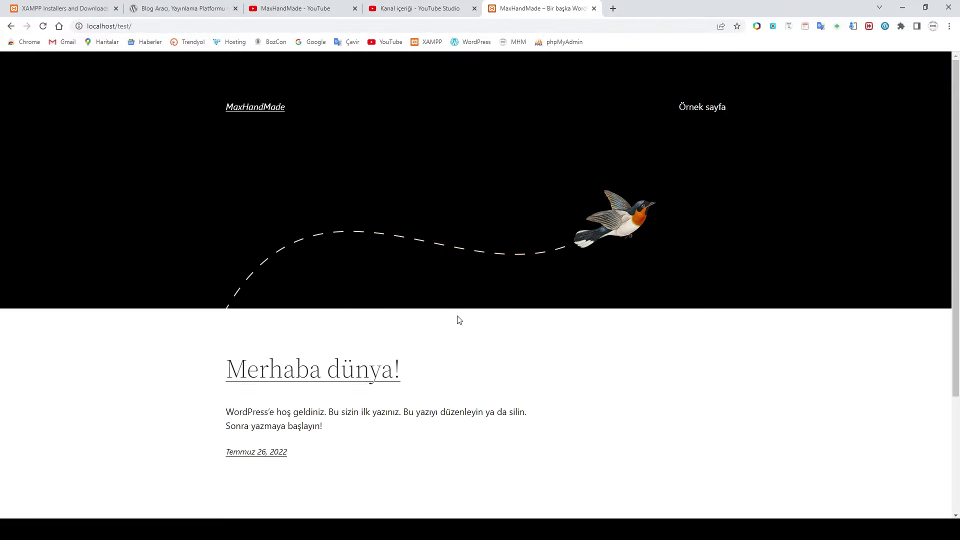
{"action": "scroll", "coordinate": [496, 281], "scroll_direction": "down", "scroll_amount": 3}
{"action": "scroll", "coordinate": [497, 285], "scroll_direction": "up", "scroll_amount": 3}
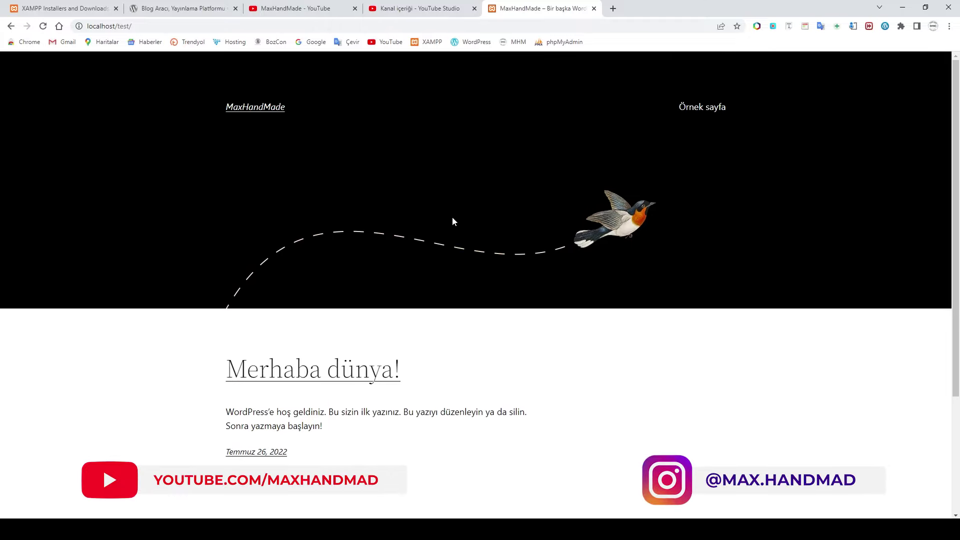
{"action": "left_click", "coordinate": [142, 26]}
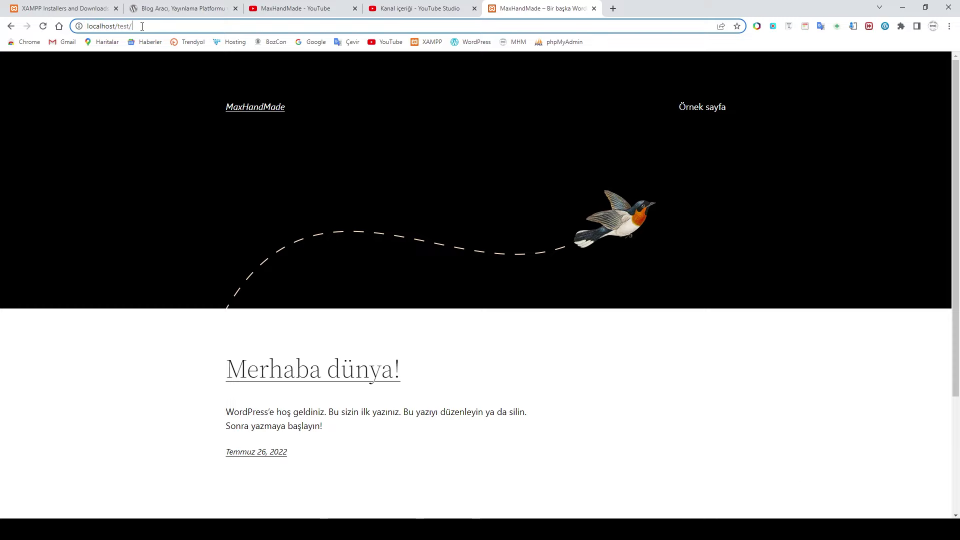
Step: Log in at localhost/test/wp-admin with the admin credentials and dismiss Chrome's password prompts
{"action": "type", "text": "wp-"}
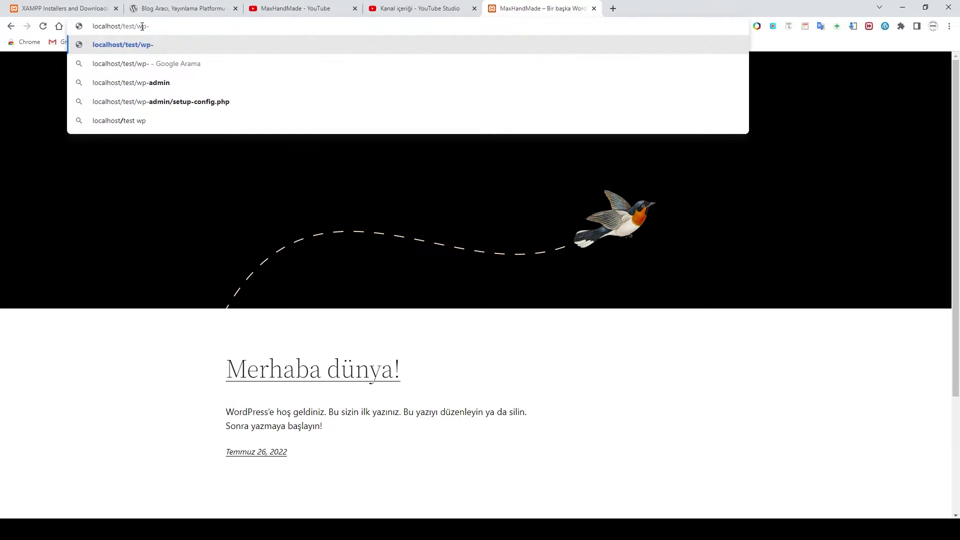
{"action": "type", "text": "admin"}
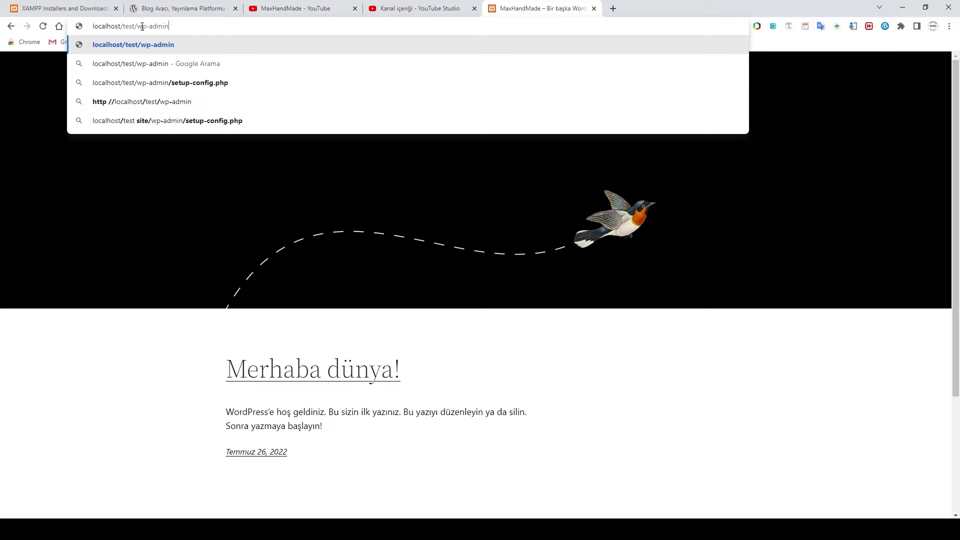
{"action": "key", "text": "Return"}
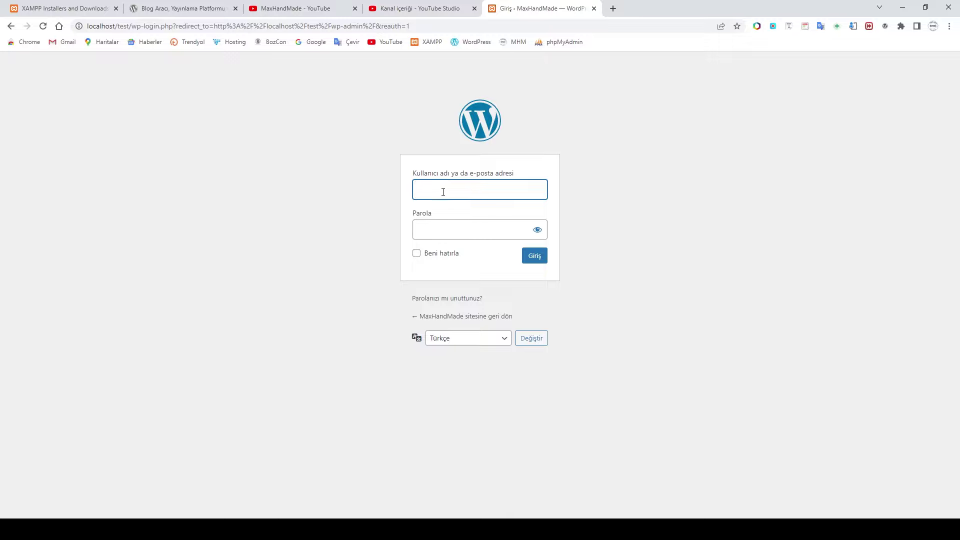
{"action": "type", "text": "admin"}
{"action": "key", "text": "Tab"}
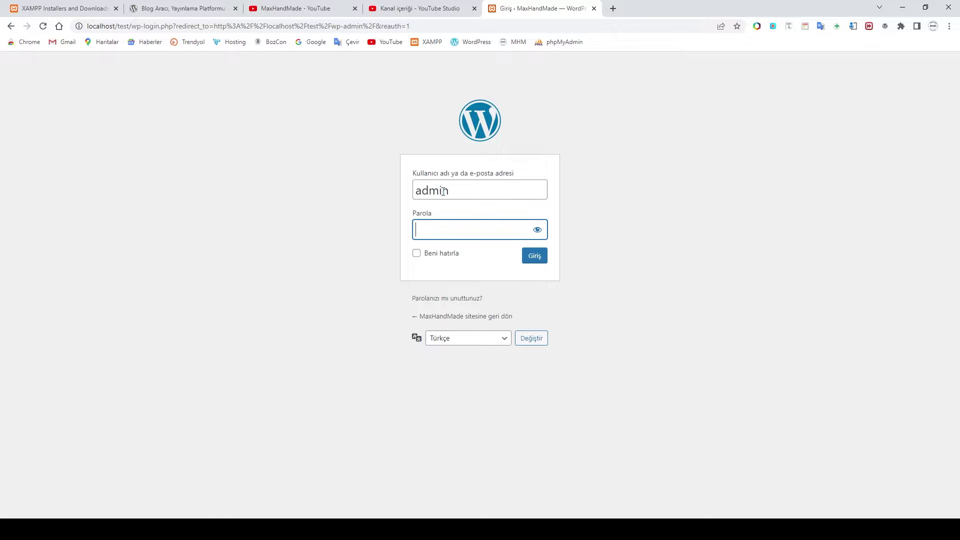
{"action": "type", "text": "ad"}
{"action": "left_click", "coordinate": [540, 260]}
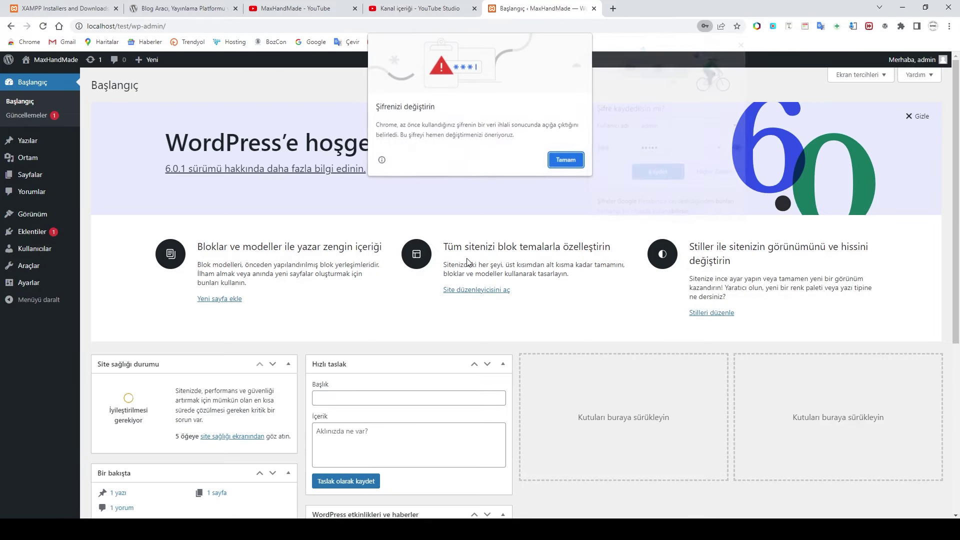
{"action": "left_click", "coordinate": [565, 160]}
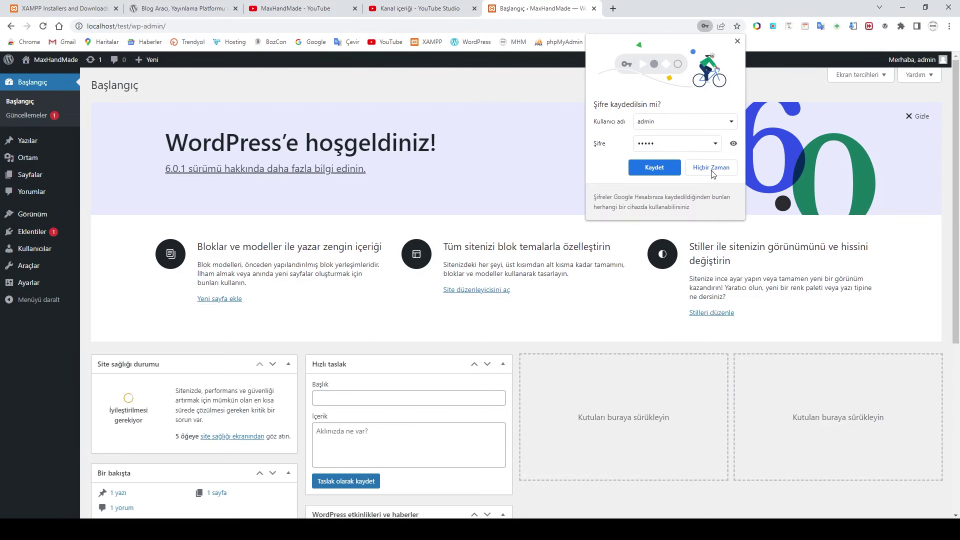
{"action": "left_click", "coordinate": [740, 44]}
Step: Hide the dashboard's welcome panel using its Gizle link
{"action": "scroll", "coordinate": [523, 246], "scroll_direction": "down", "scroll_amount": 1}
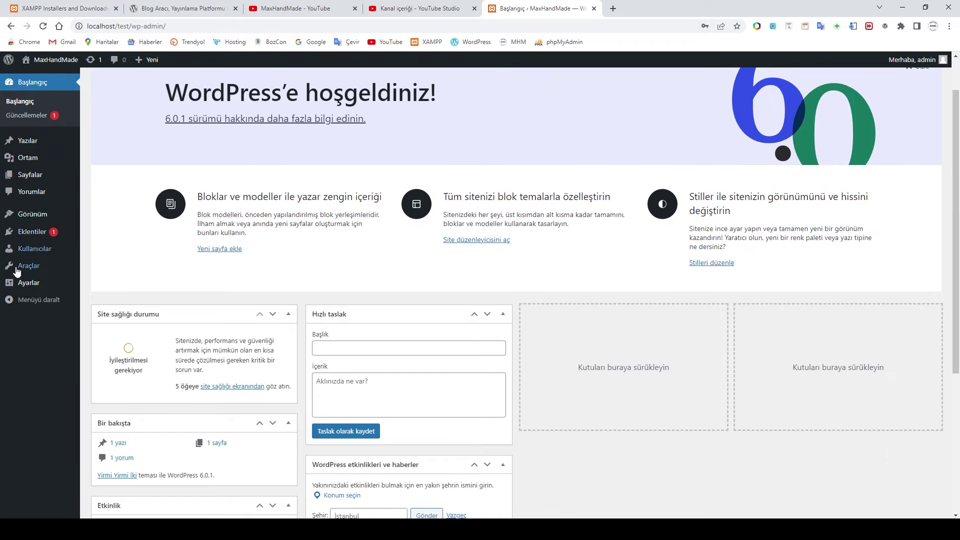
{"action": "scroll", "coordinate": [79, 161], "scroll_direction": "down", "scroll_amount": 1}
{"action": "scroll", "coordinate": [825, 275], "scroll_direction": "up", "scroll_amount": 3}
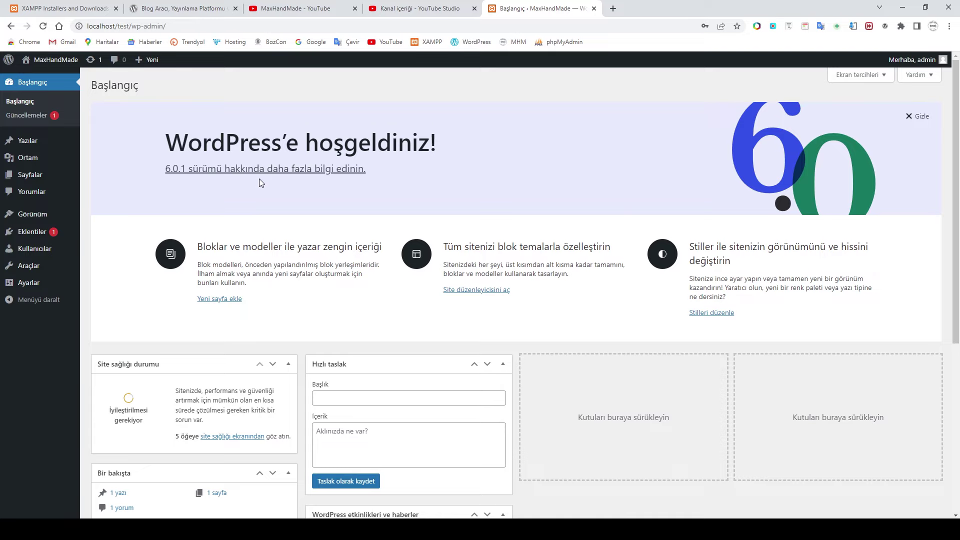
{"action": "left_click", "coordinate": [919, 118]}
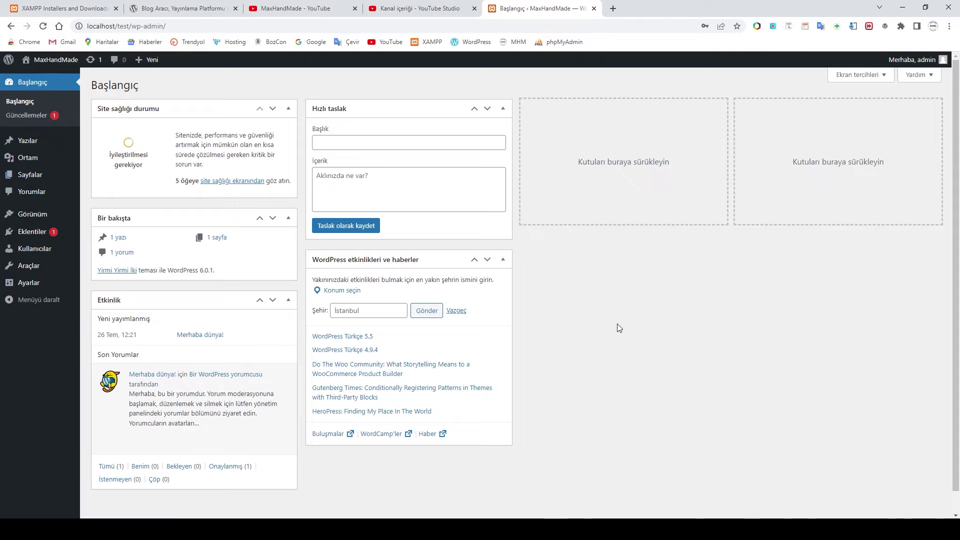
{"action": "mouse_move", "coordinate": [71, 214]}
{"action": "mouse_move", "coordinate": [34, 150]}
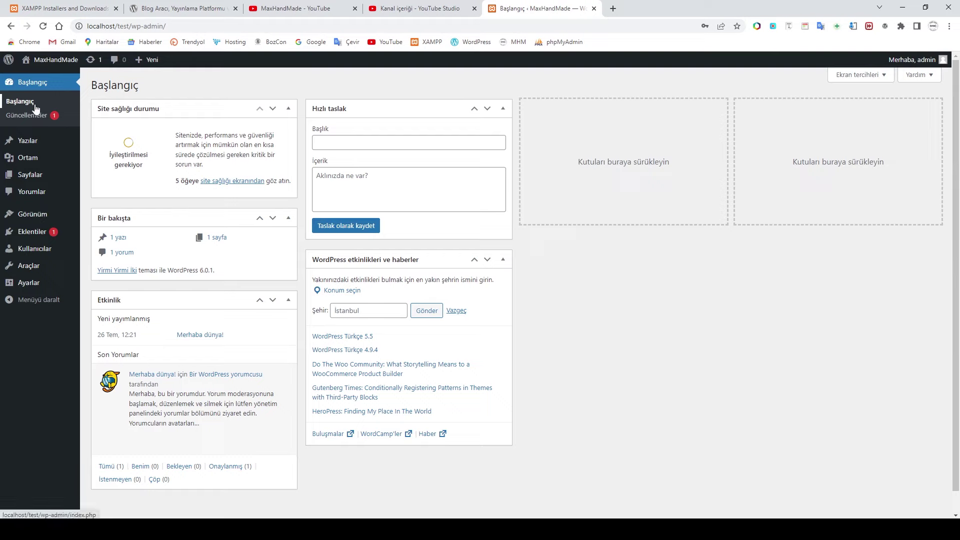
Step: Turn off 'WordPress etkinlikleri ve haberler' in Screen Options and move Bir bakışta and Etkinlik to columns three and four
{"action": "left_click", "coordinate": [15, 102]}
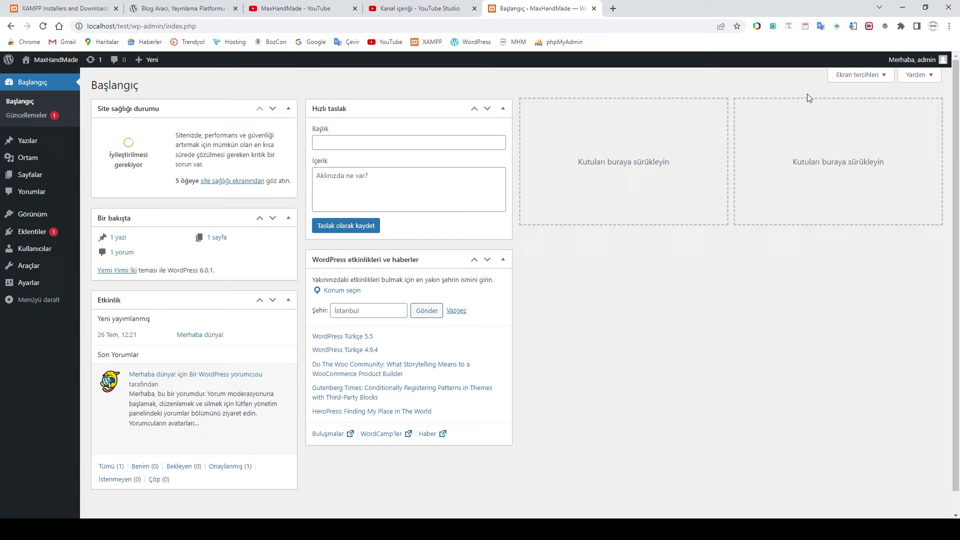
{"action": "left_click", "coordinate": [858, 75]}
{"action": "scroll", "coordinate": [262, 302], "scroll_direction": "down", "scroll_amount": 2}
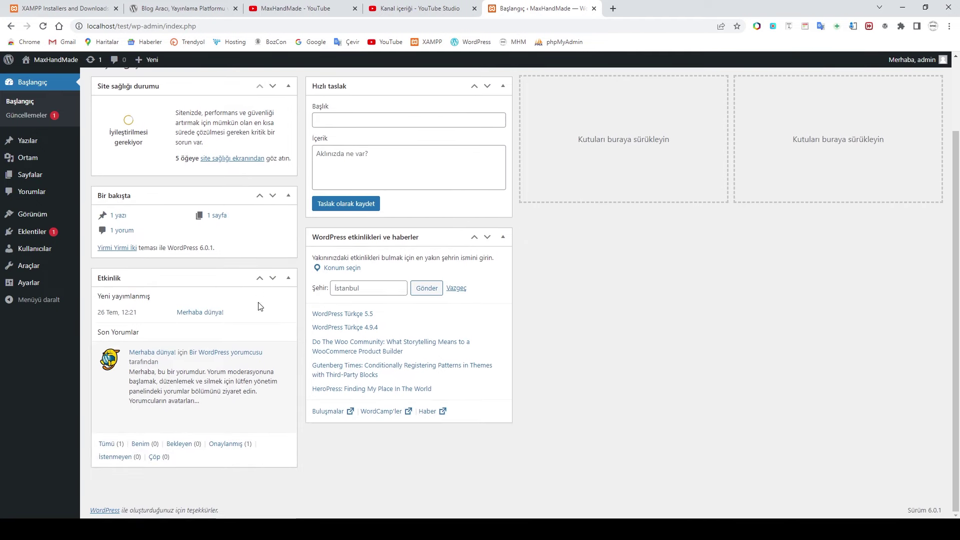
{"action": "scroll", "coordinate": [419, 235], "scroll_direction": "up", "scroll_amount": 2}
{"action": "left_click_drag", "start_coordinate": [411, 326], "coordinate": [627, 180]}
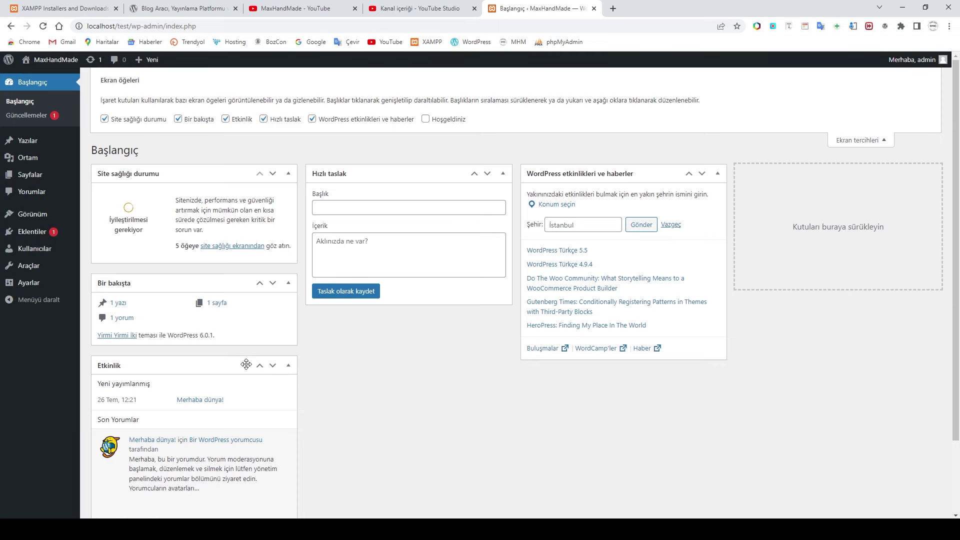
{"action": "left_click_drag", "start_coordinate": [208, 362], "coordinate": [918, 181]}
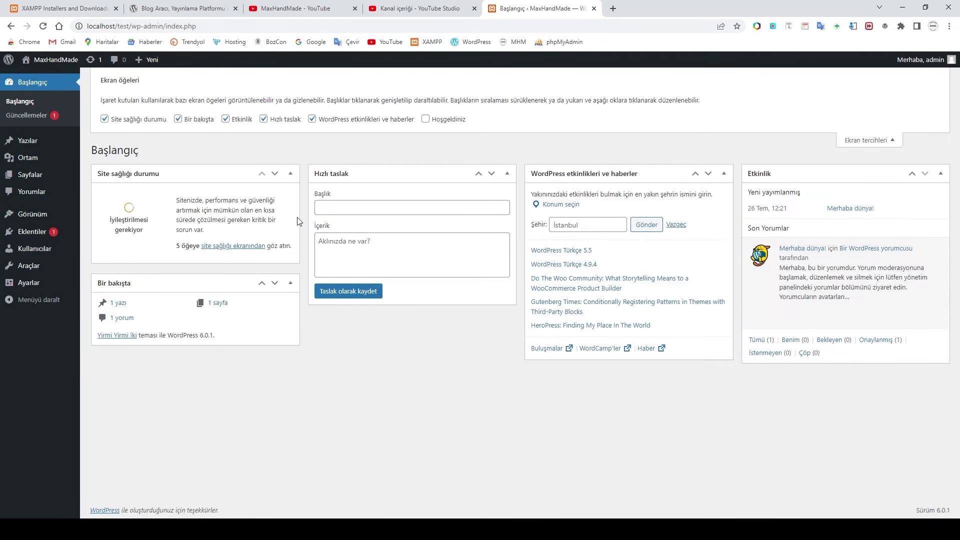
{"action": "left_click", "coordinate": [312, 119]}
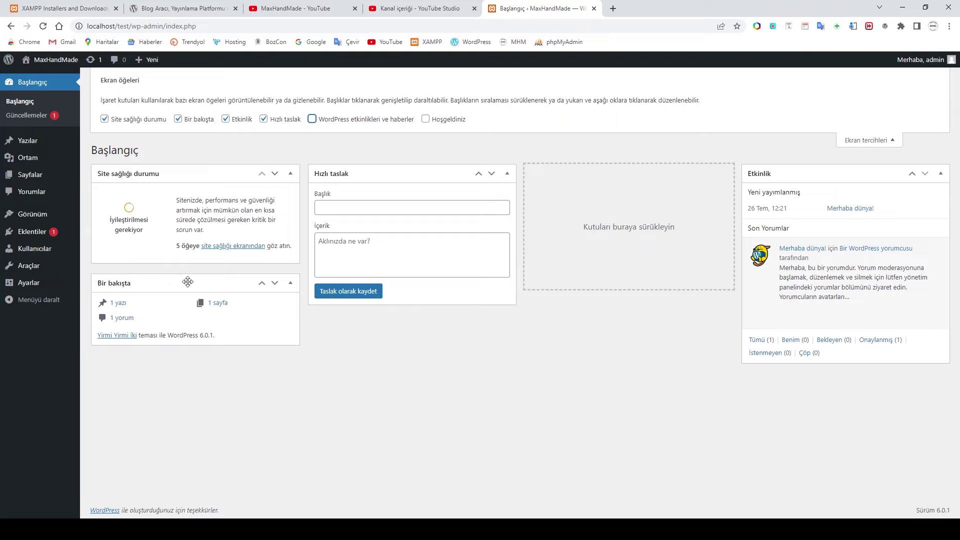
{"action": "left_click_drag", "start_coordinate": [186, 282], "coordinate": [630, 180]}
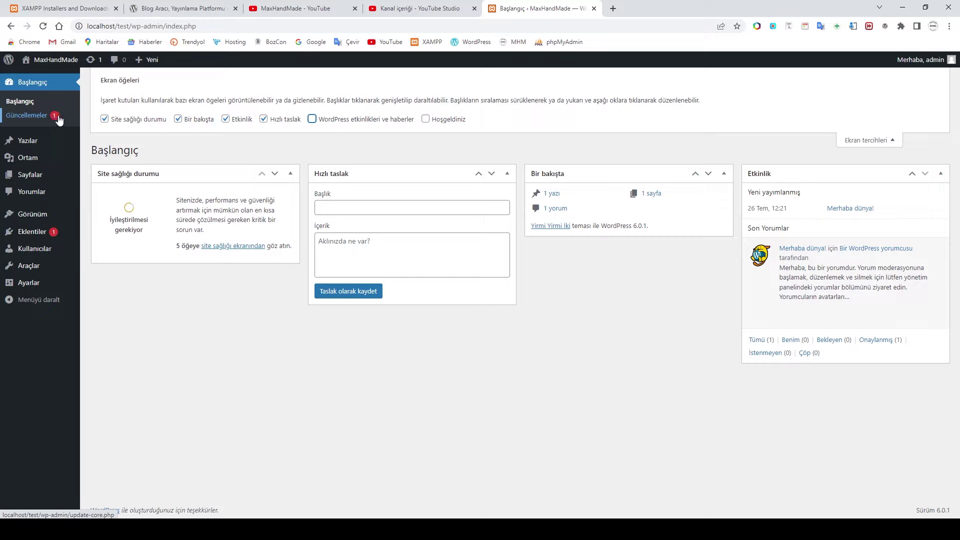
Step: Check the Updates page, then show the Yazılar list containing 'Merhaba dünya!'
{"action": "left_click", "coordinate": [27, 116]}
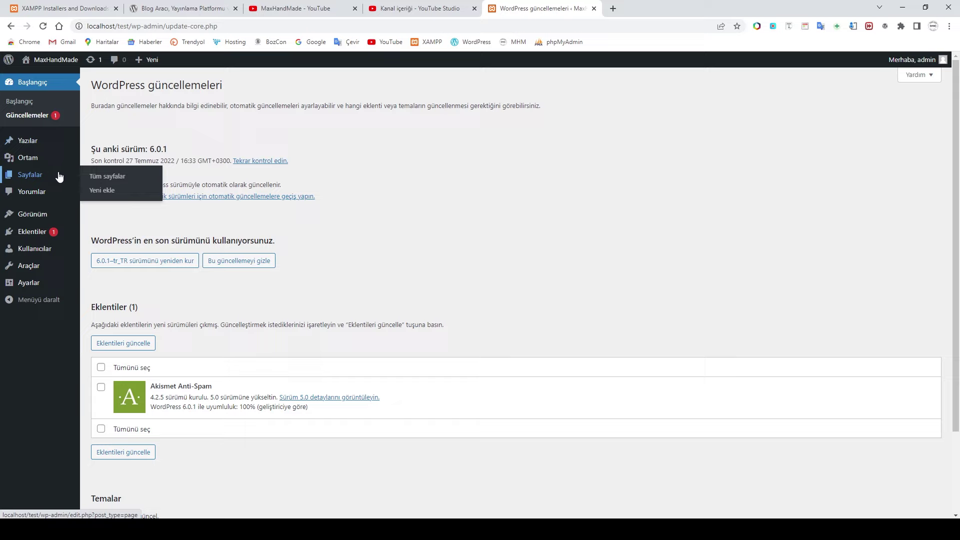
{"action": "mouse_move", "coordinate": [34, 140]}
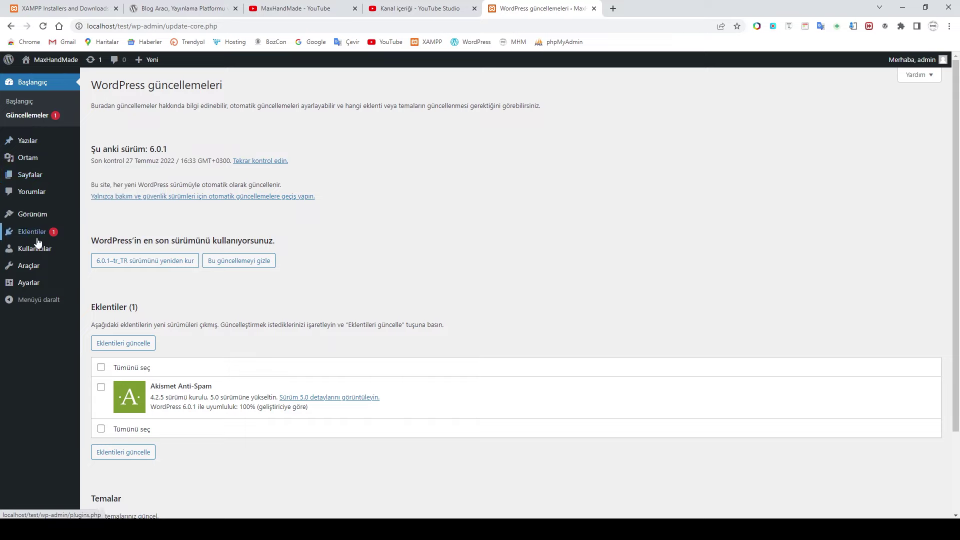
{"action": "mouse_move", "coordinate": [29, 218]}
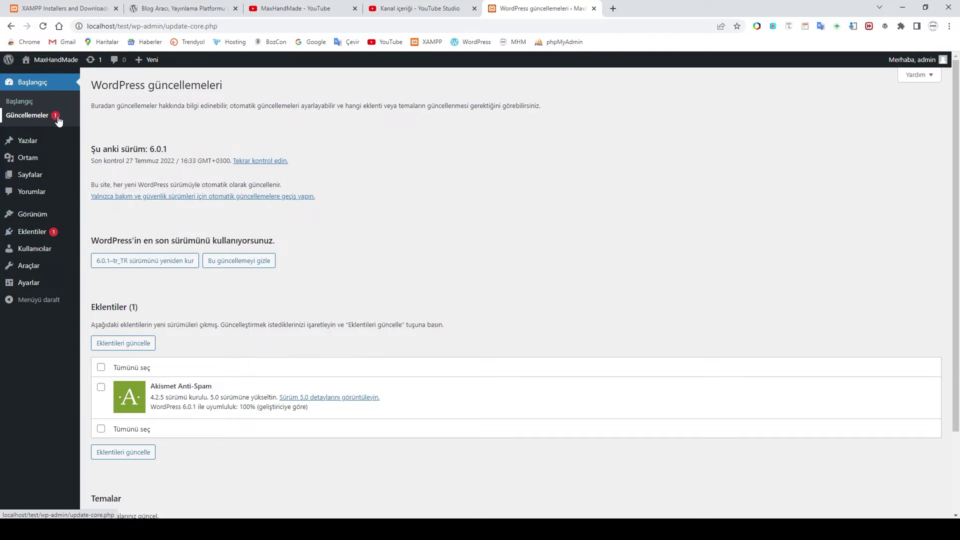
{"action": "left_click", "coordinate": [29, 142]}
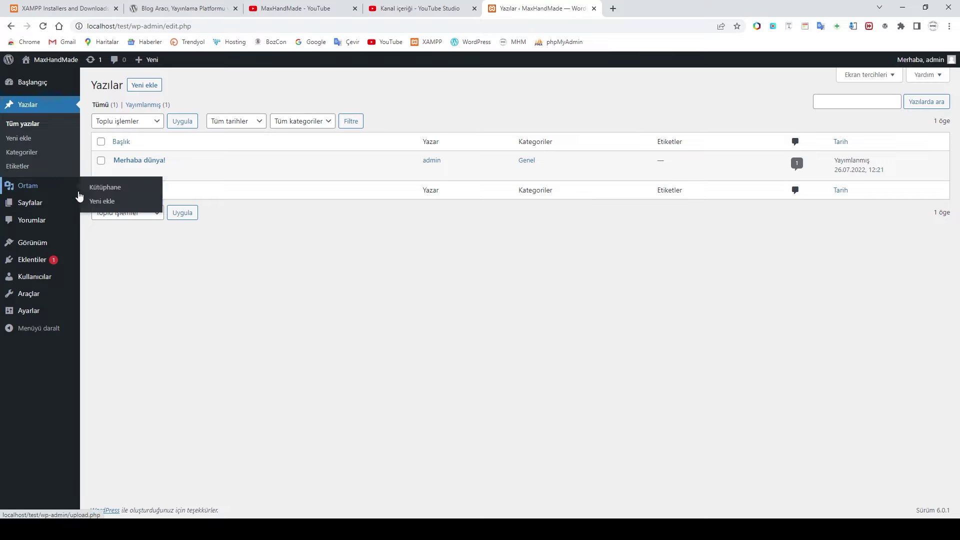
Step: View the Media Library (Ortam)
{"action": "left_click", "coordinate": [28, 189]}
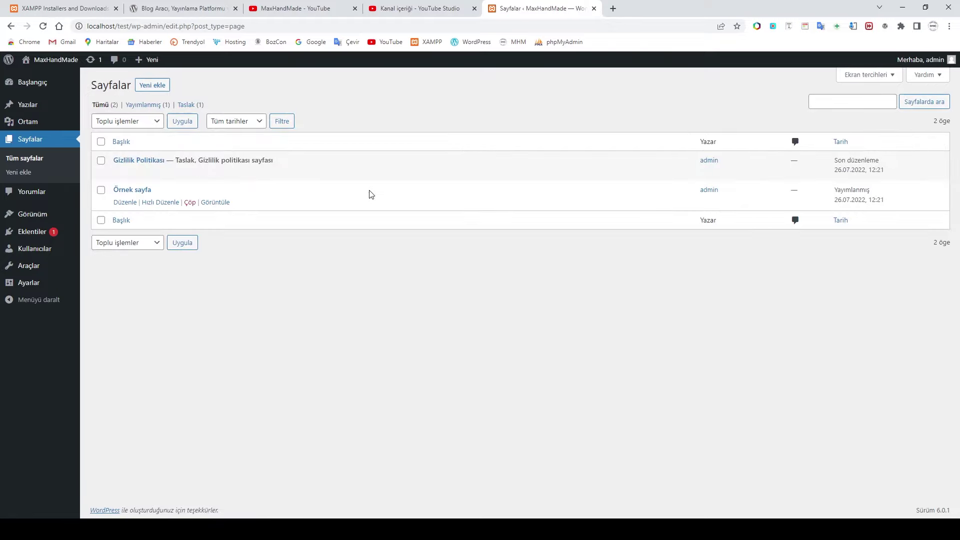
Step: Open the live MaxHandMade site in its own tab, close the blank tab, and return to Sayfalar
{"action": "left_click", "coordinate": [613, 9]}
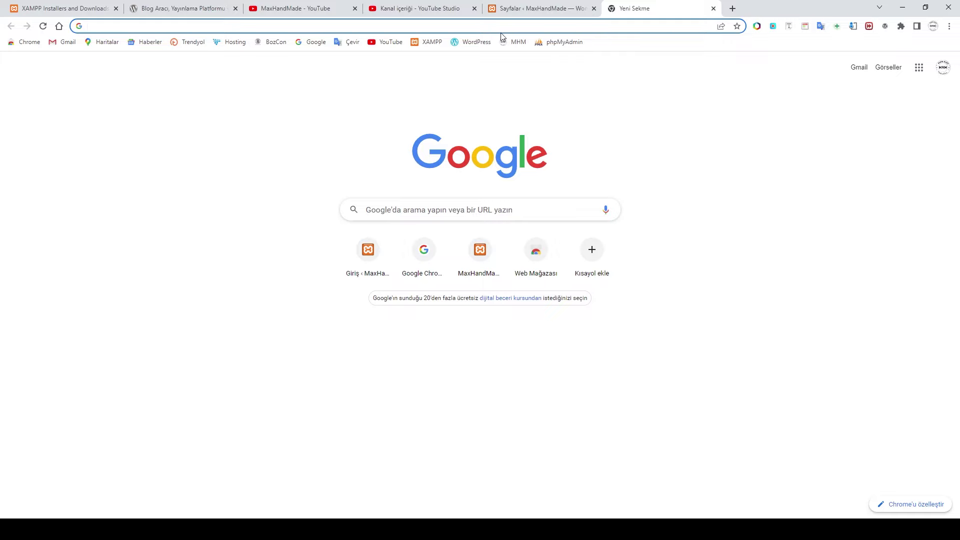
{"action": "left_click", "coordinate": [534, 8]}
{"action": "mouse_move", "coordinate": [44, 59]}
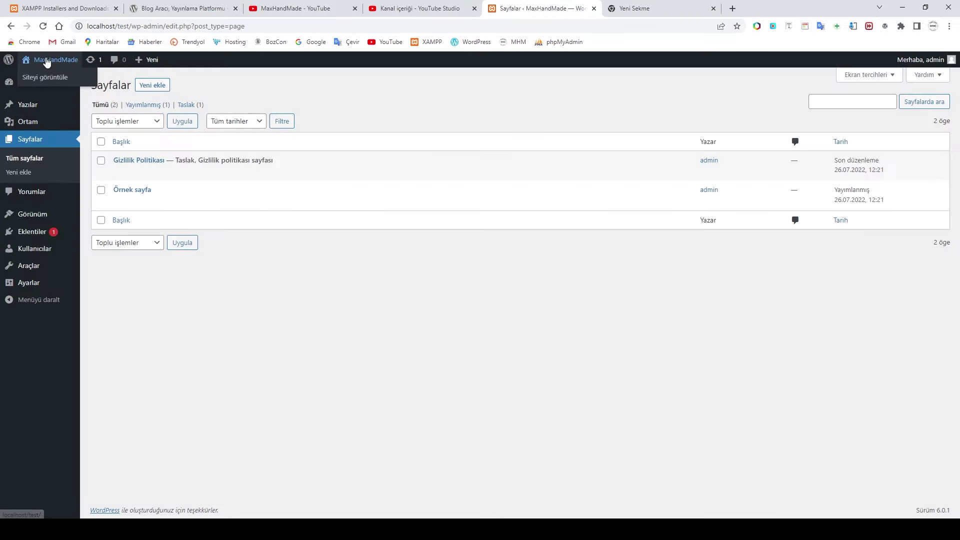
{"action": "middle_click", "coordinate": [48, 78]}
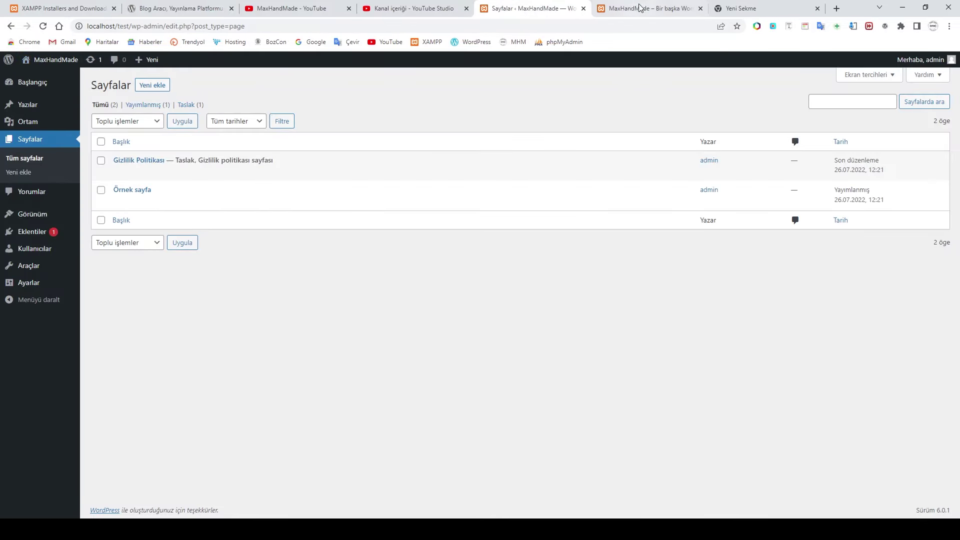
{"action": "left_click", "coordinate": [638, 8]}
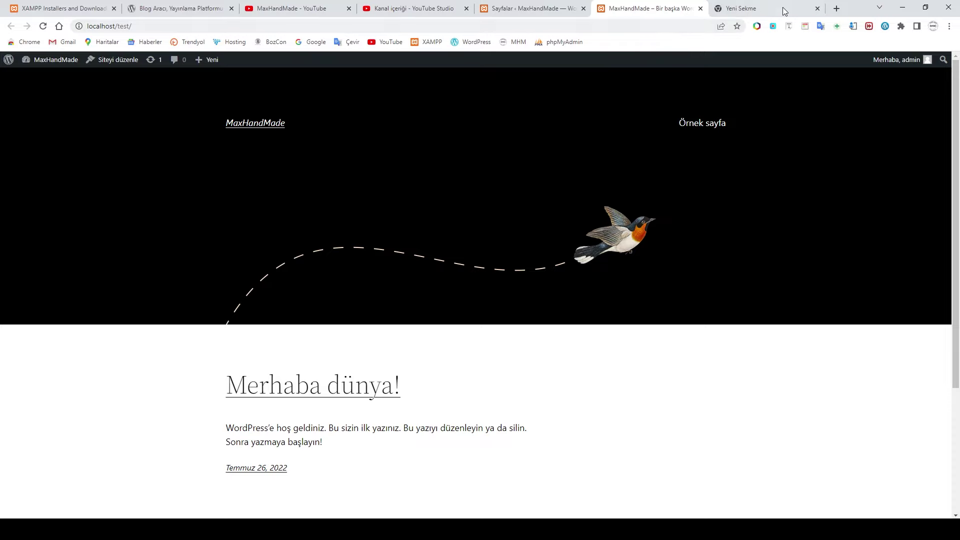
{"action": "left_click", "coordinate": [817, 8]}
{"action": "left_click", "coordinate": [538, 9]}
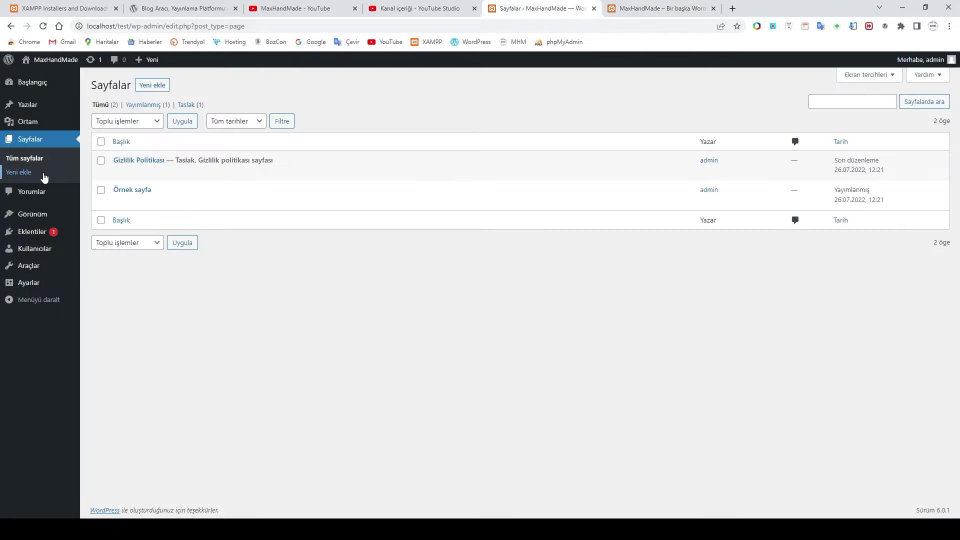
Step: Scroll the live site's front page, then bring up the Yazılar list in the admin tab
{"action": "mouse_move", "coordinate": [31, 114]}
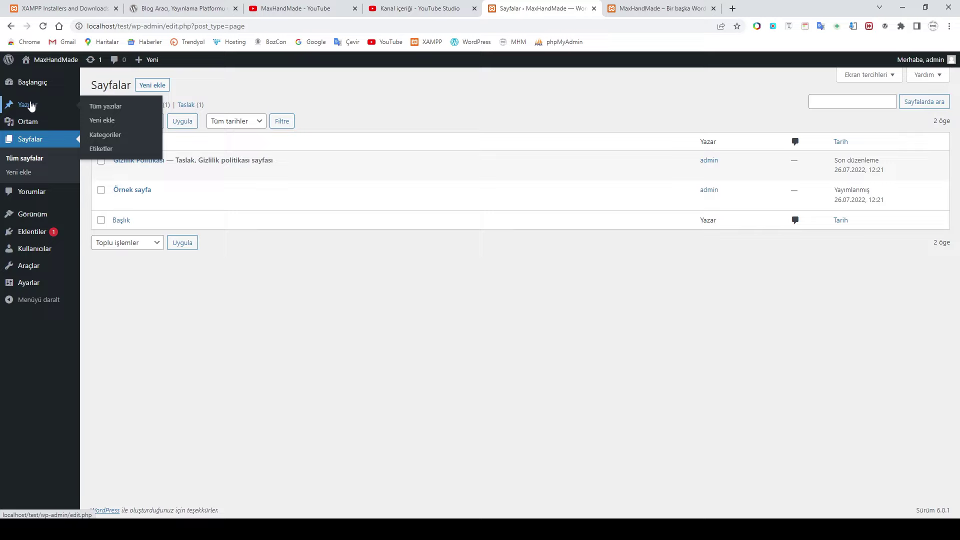
{"action": "left_click", "coordinate": [658, 8]}
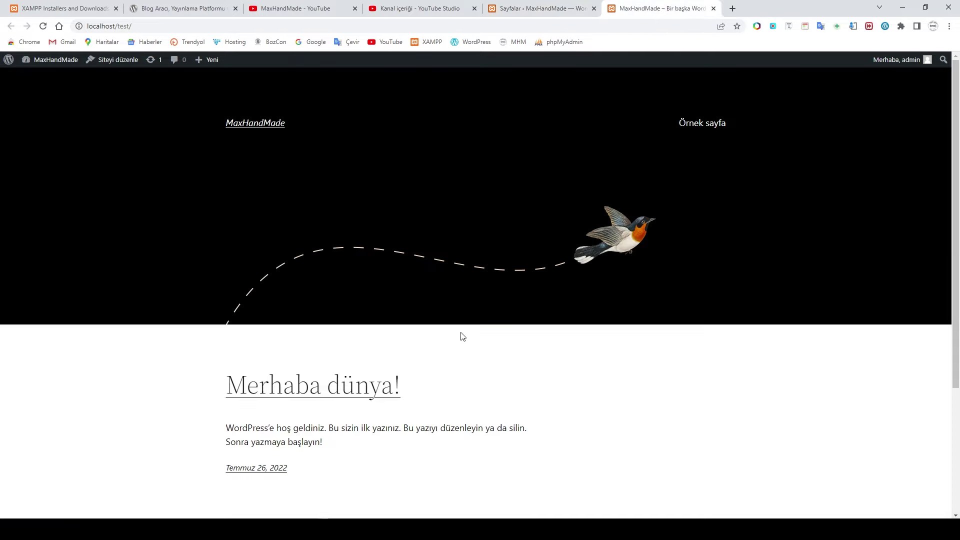
{"action": "scroll", "coordinate": [338, 368], "scroll_direction": "down", "scroll_amount": 3}
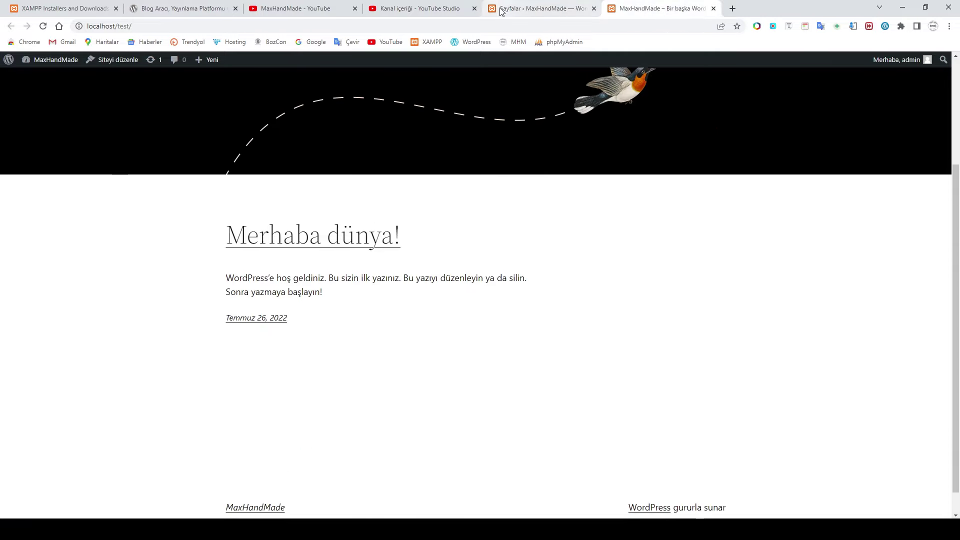
{"action": "left_click", "coordinate": [538, 8]}
{"action": "left_click", "coordinate": [52, 109]}
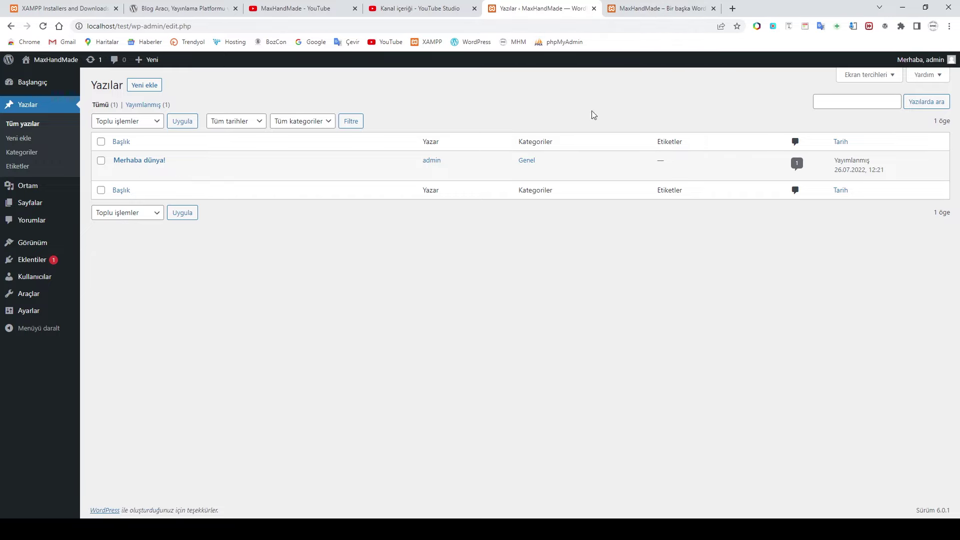
{"action": "mouse_move", "coordinate": [129, 170]}
{"action": "left_click", "coordinate": [645, 7]}
{"action": "scroll", "coordinate": [397, 230], "scroll_direction": "down", "scroll_amount": 1}
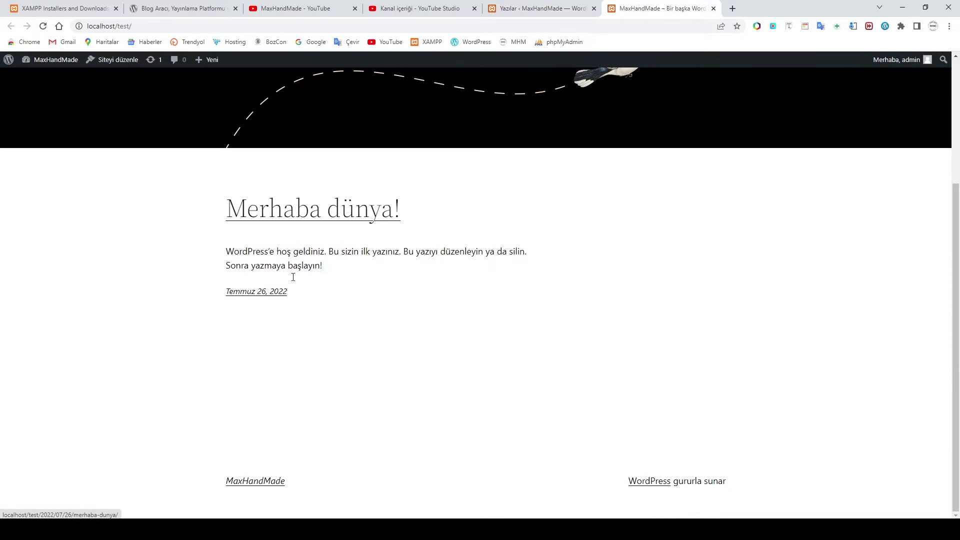
{"action": "left_click", "coordinate": [304, 214]}
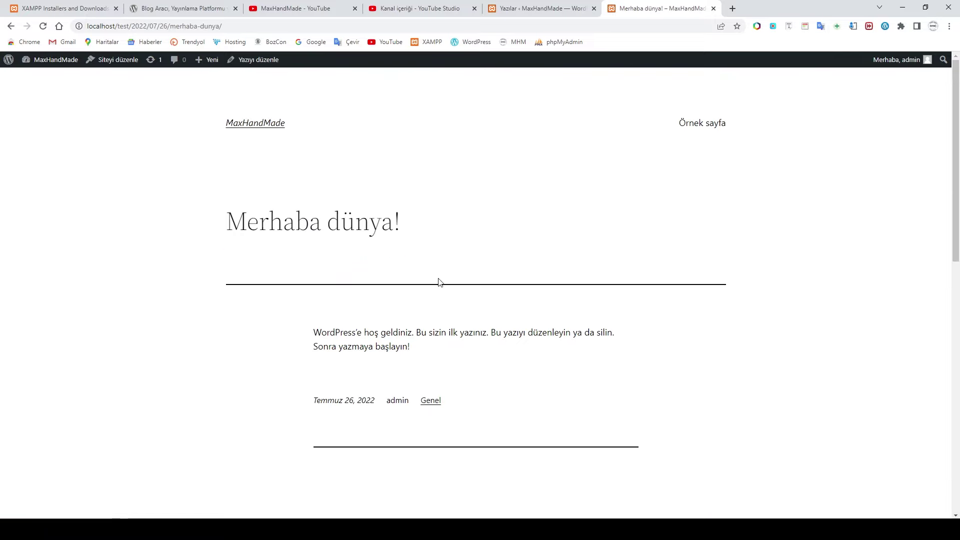
{"action": "scroll", "coordinate": [440, 281], "scroll_direction": "down", "scroll_amount": 1}
{"action": "scroll", "coordinate": [501, 300], "scroll_direction": "up", "scroll_amount": 1}
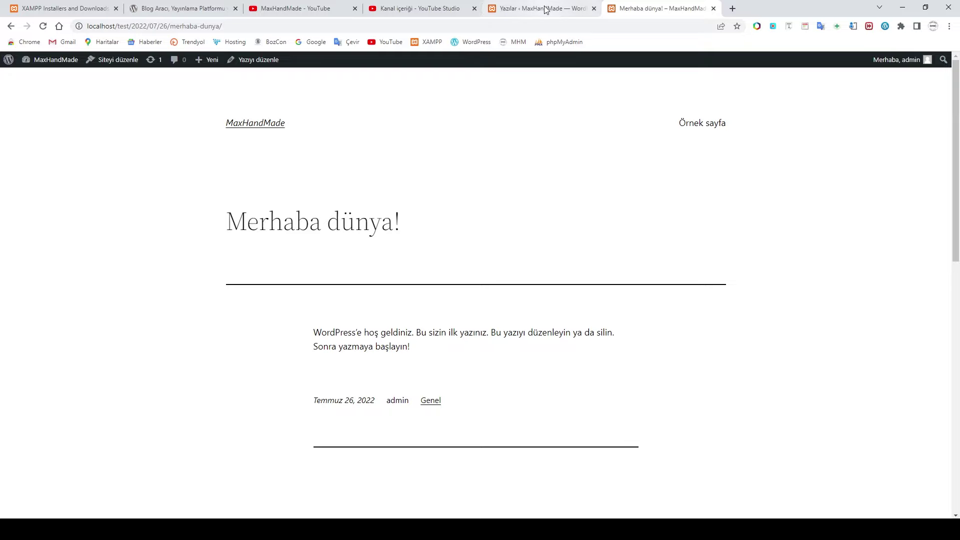
{"action": "left_click", "coordinate": [280, 124]}
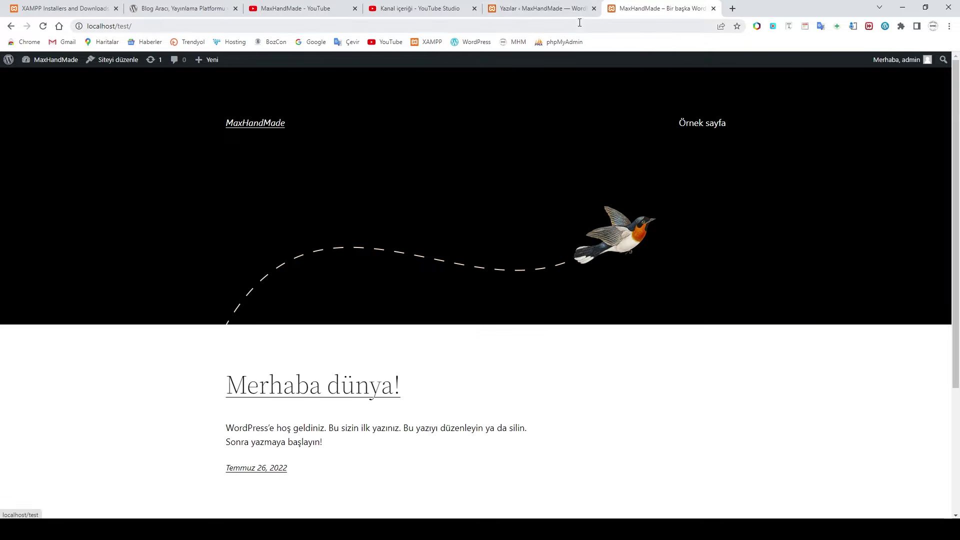
{"action": "left_click", "coordinate": [575, 9]}
{"action": "mouse_move", "coordinate": [33, 210]}
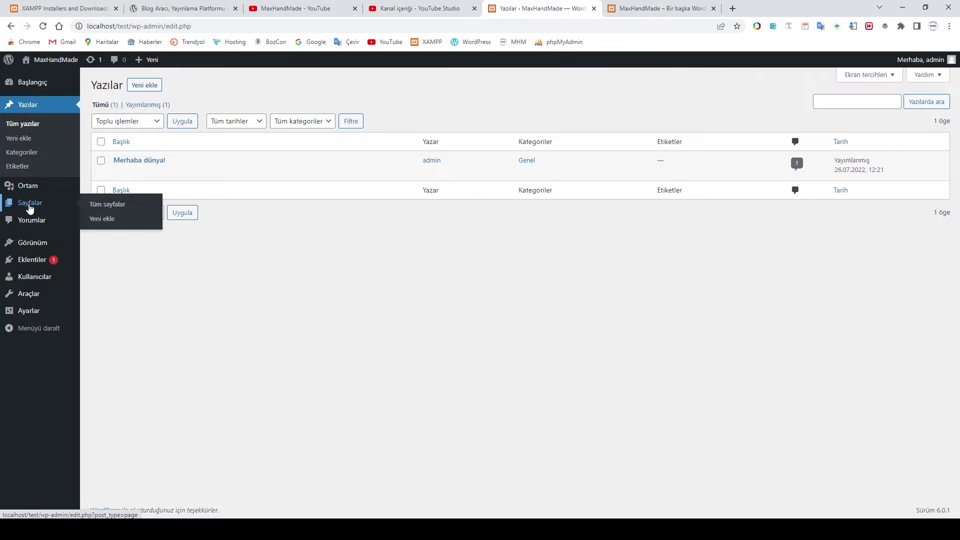
Step: Open the Sayfalar pages list, then glance over the live site's front page tab
{"action": "left_click", "coordinate": [30, 208]}
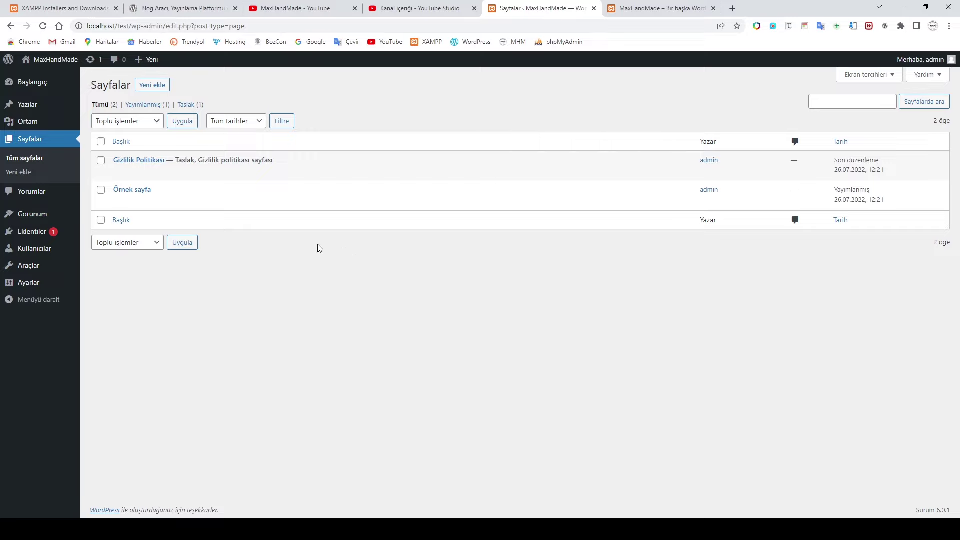
{"action": "left_click", "coordinate": [650, 9]}
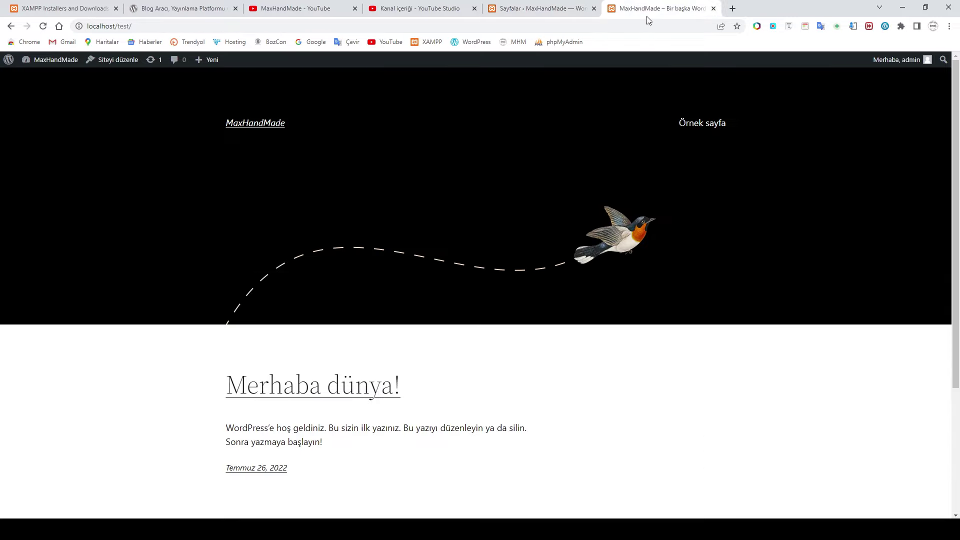
{"action": "scroll", "coordinate": [633, 185], "scroll_direction": "down", "scroll_amount": 3}
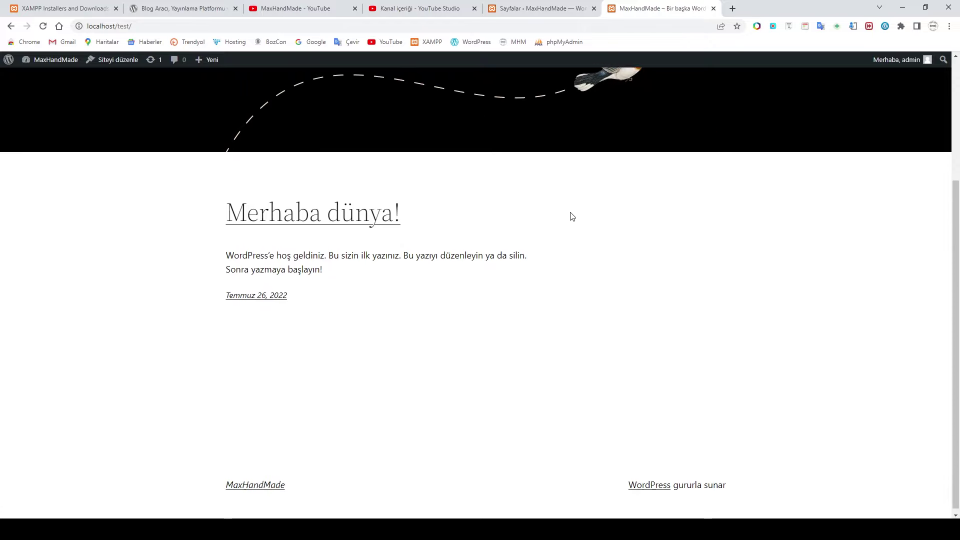
{"action": "scroll", "coordinate": [588, 356], "scroll_direction": "up", "scroll_amount": 3}
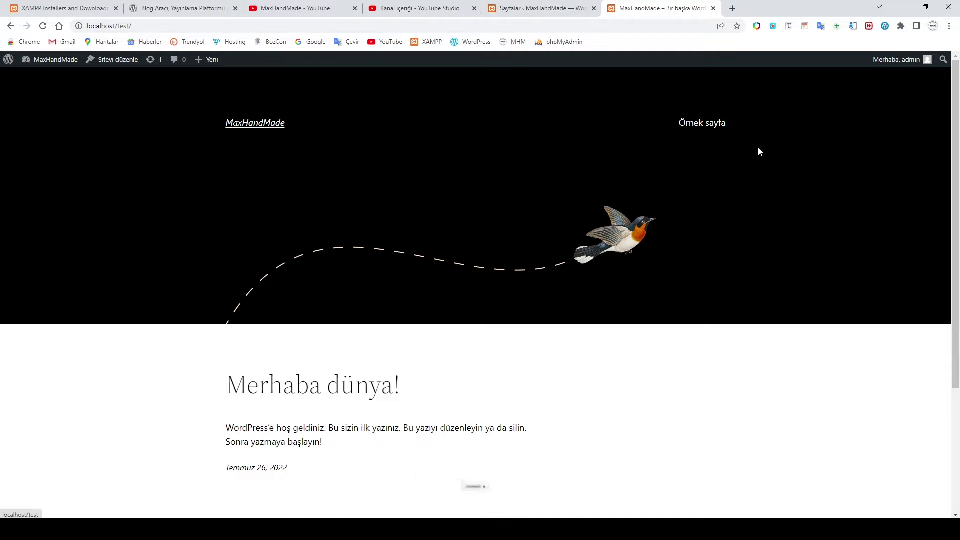
Step: Return to the Pages admin tab with the Gizlilik Politikası draft and Örnek sayfa
{"action": "left_click", "coordinate": [525, 8]}
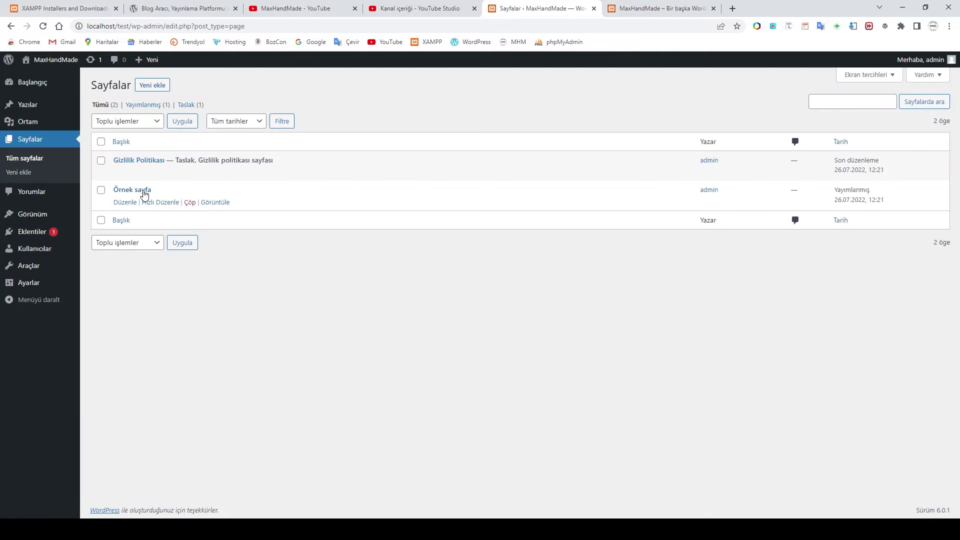
{"action": "mouse_move", "coordinate": [251, 181]}
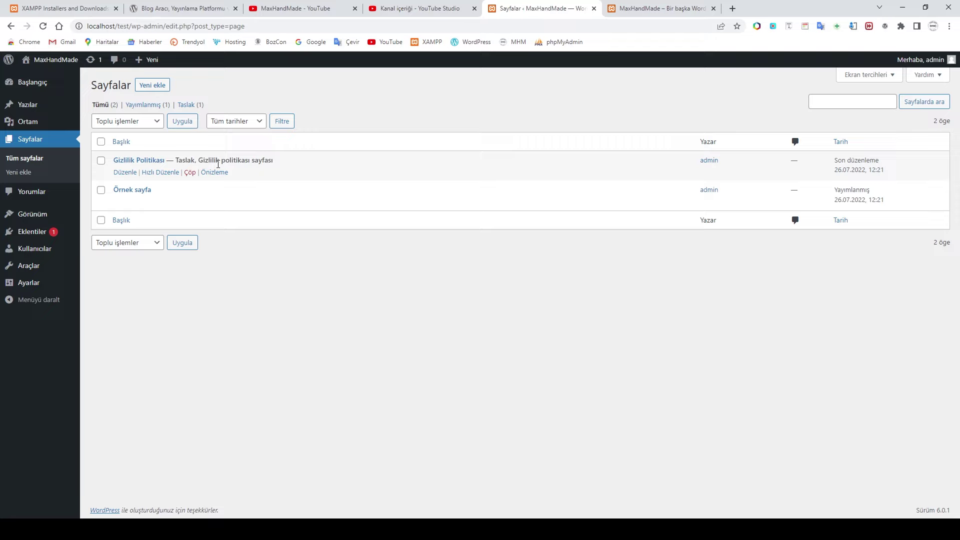
{"action": "mouse_move", "coordinate": [131, 189]}
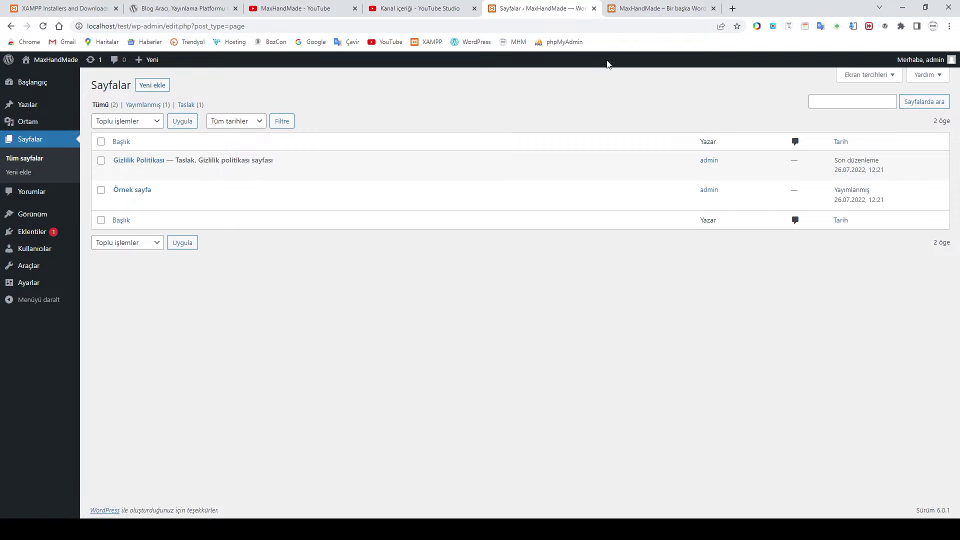
Step: On the live site, open the Örnek sayfa page and scroll through it
{"action": "left_click", "coordinate": [645, 11]}
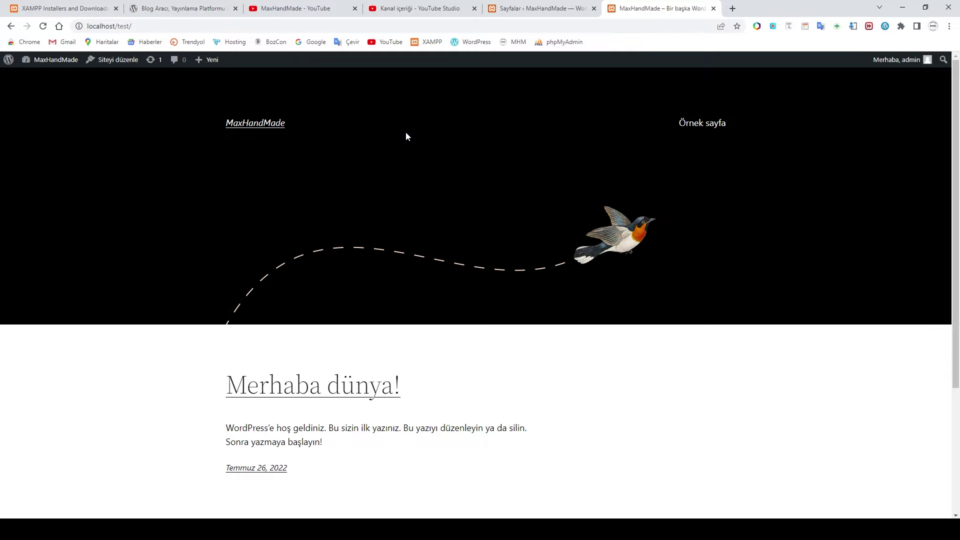
{"action": "left_click", "coordinate": [695, 131]}
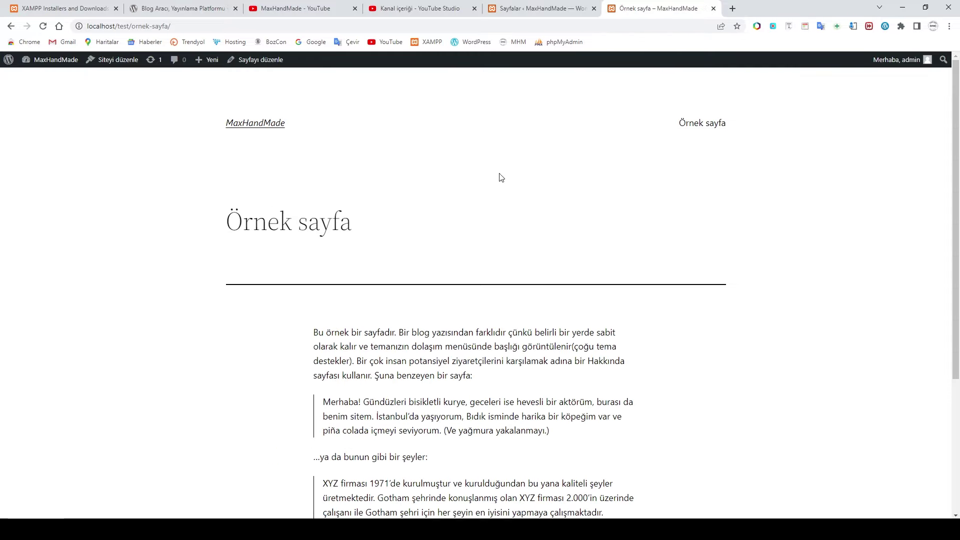
{"action": "scroll", "coordinate": [497, 184], "scroll_direction": "down", "scroll_amount": 2}
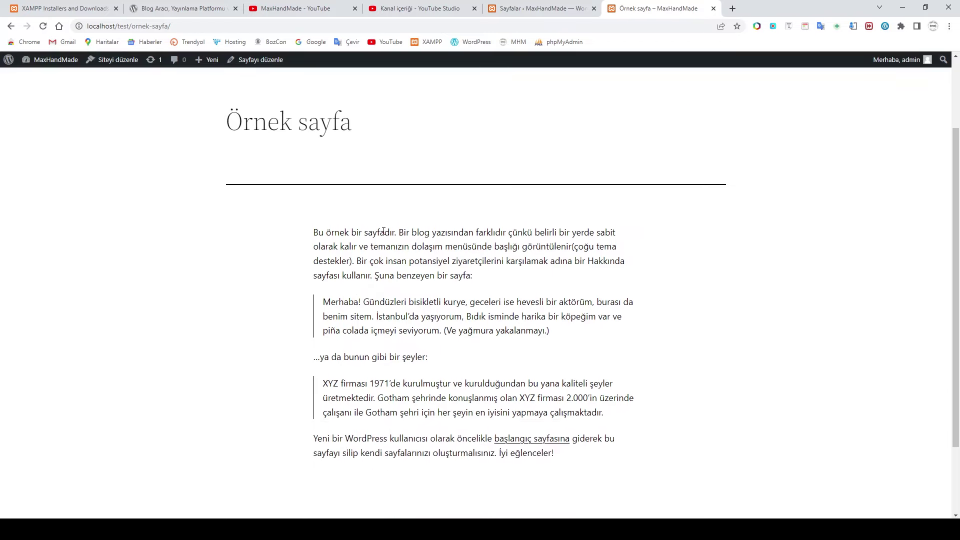
{"action": "scroll", "coordinate": [463, 272], "scroll_direction": "down", "scroll_amount": 2}
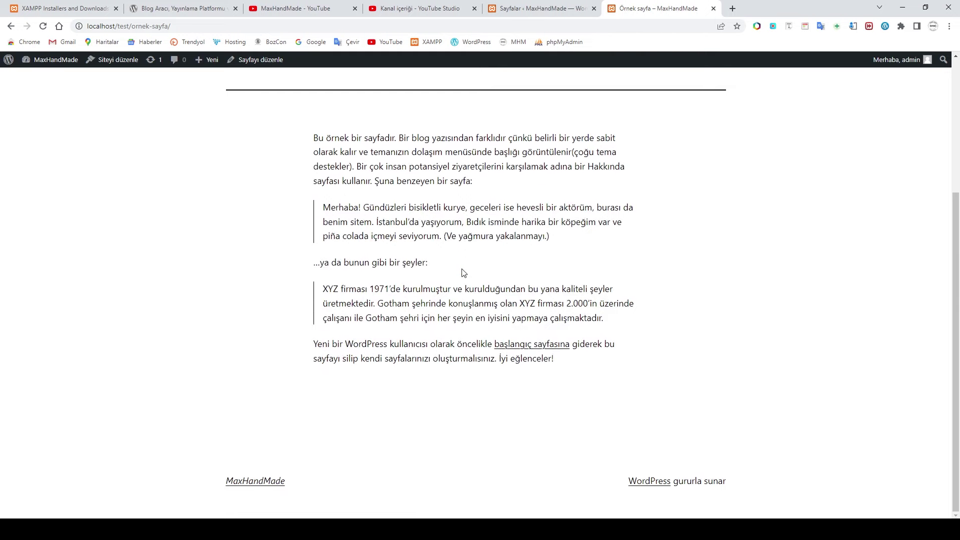
{"action": "scroll", "coordinate": [464, 273], "scroll_direction": "up", "scroll_amount": 4}
Step: Bring the site tab back to the MaxHandMade homepage, then switch to the admin Pages list
{"action": "left_click", "coordinate": [256, 125]}
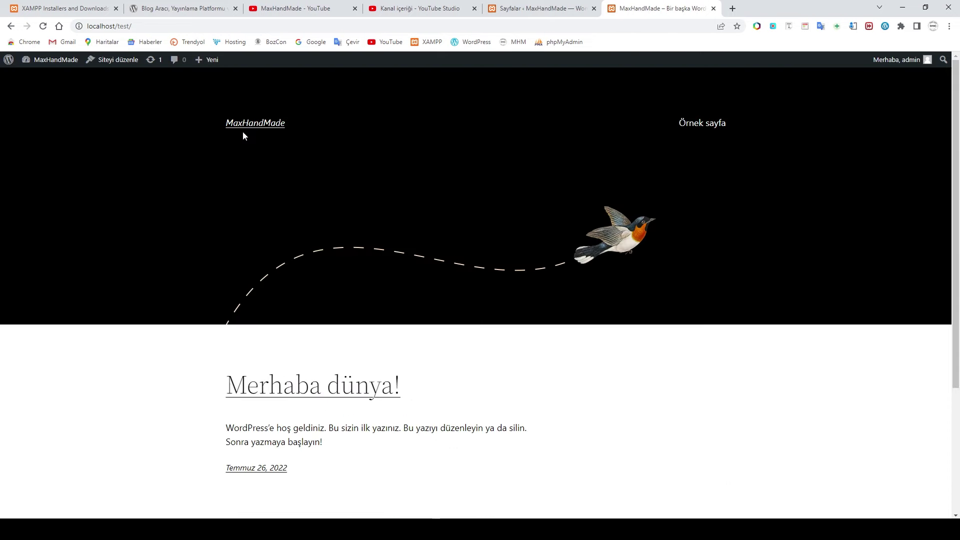
{"action": "scroll", "coordinate": [268, 142], "scroll_direction": "down", "scroll_amount": 1}
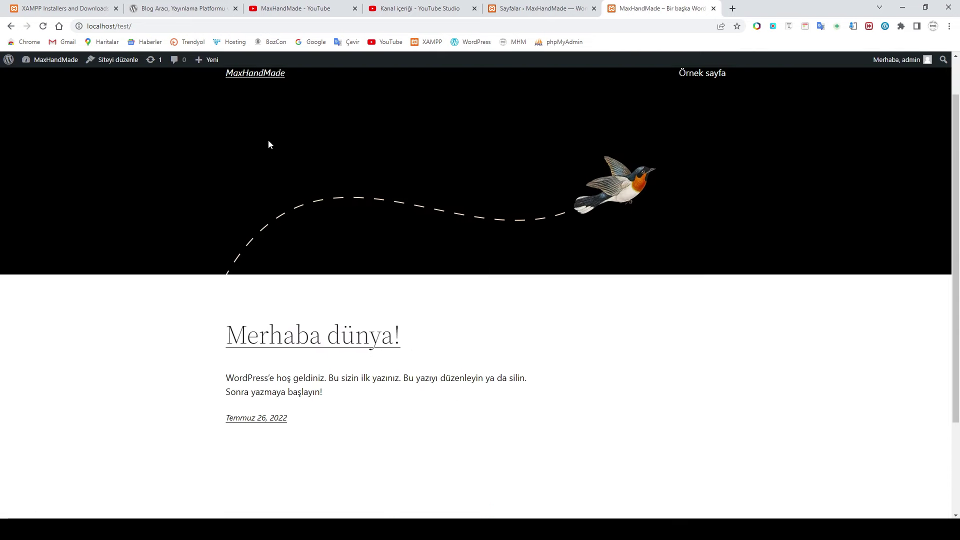
{"action": "scroll", "coordinate": [251, 129], "scroll_direction": "up", "scroll_amount": 1}
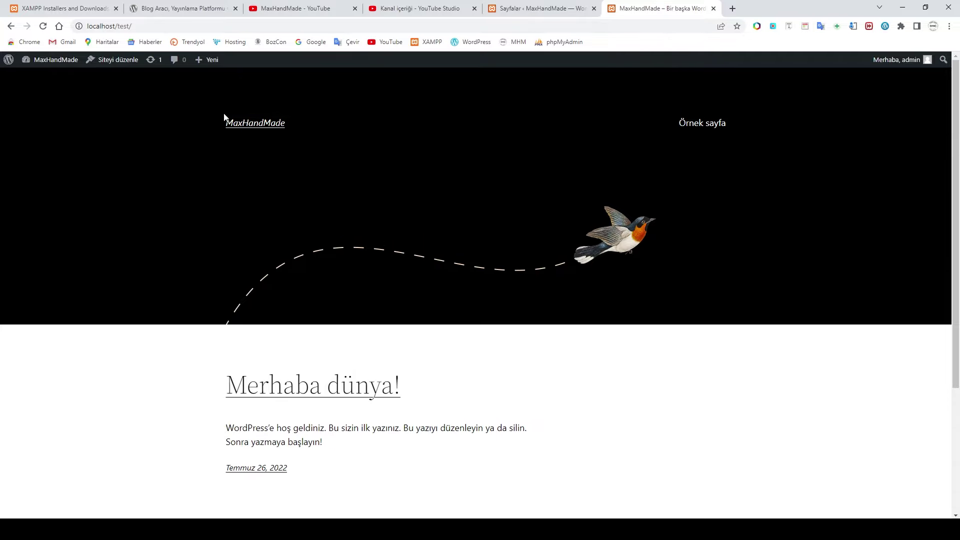
{"action": "left_click", "coordinate": [570, 11]}
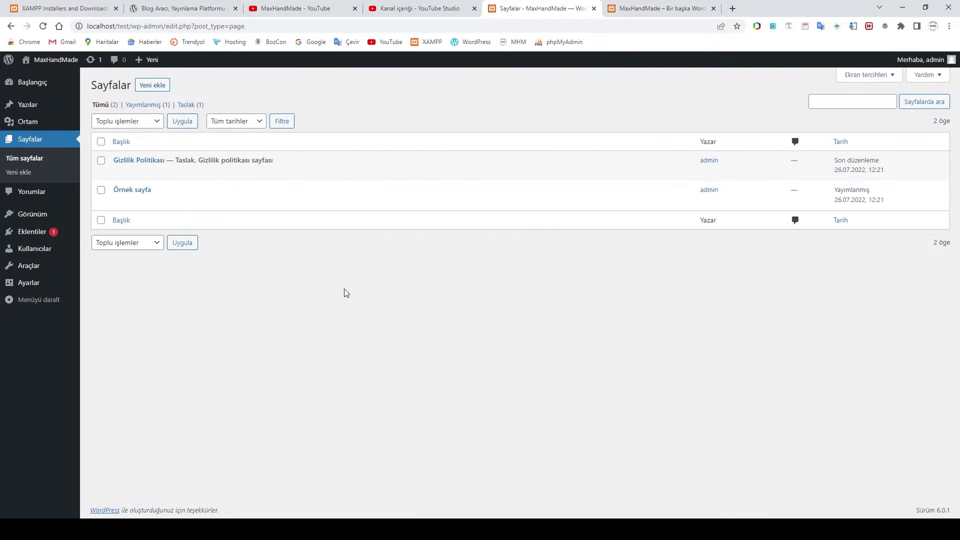
Step: Open Örnek sayfa in the block editor, dismiss the welcome dialog, and select its title
{"action": "left_click", "coordinate": [134, 190]}
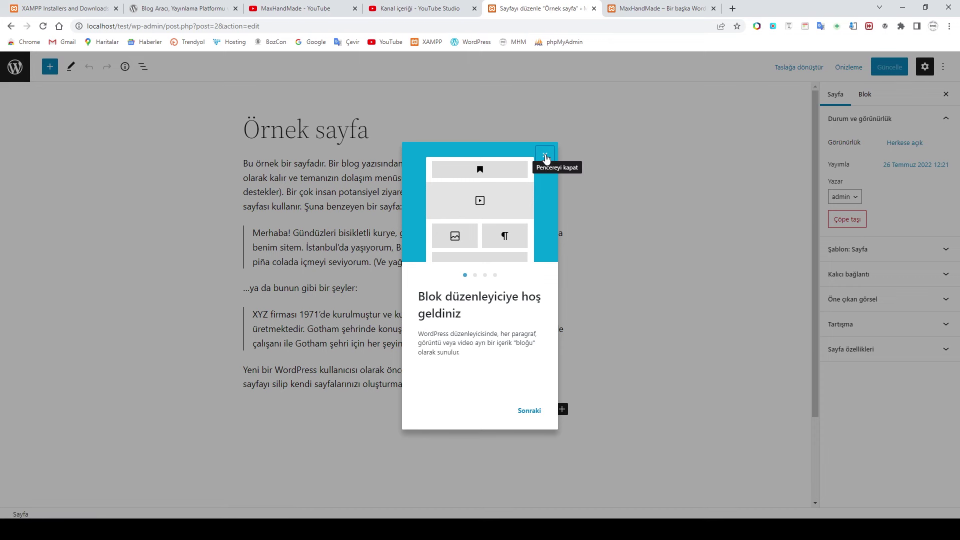
{"action": "left_click", "coordinate": [545, 155]}
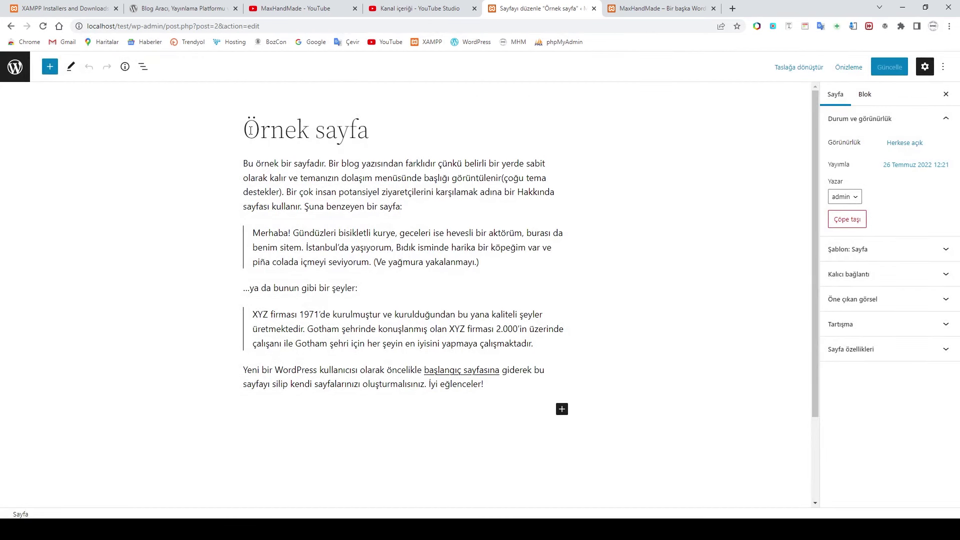
{"action": "left_click_drag", "start_coordinate": [245, 129], "coordinate": [360, 131]}
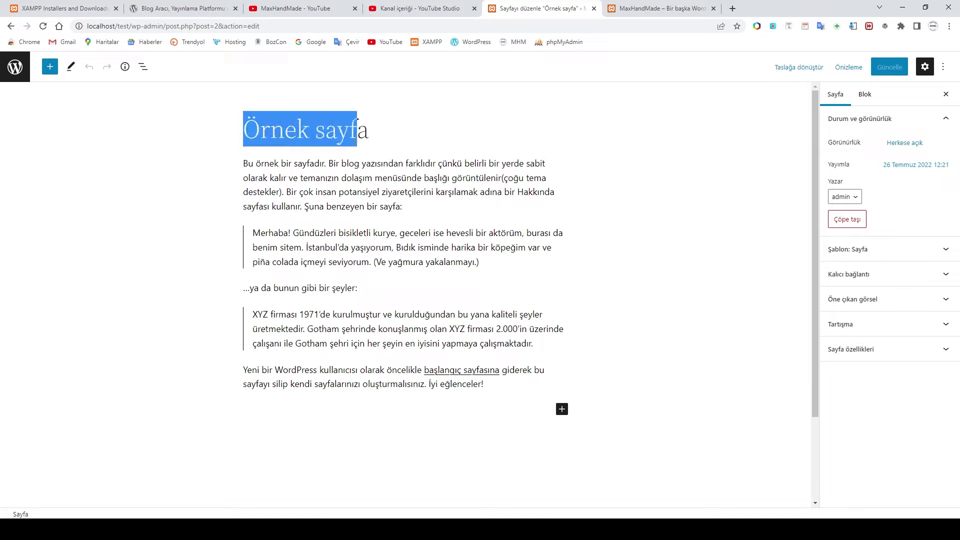
Step: Leave the editor and go to the Yorumlar comments list
{"action": "left_click", "coordinate": [360, 131]}
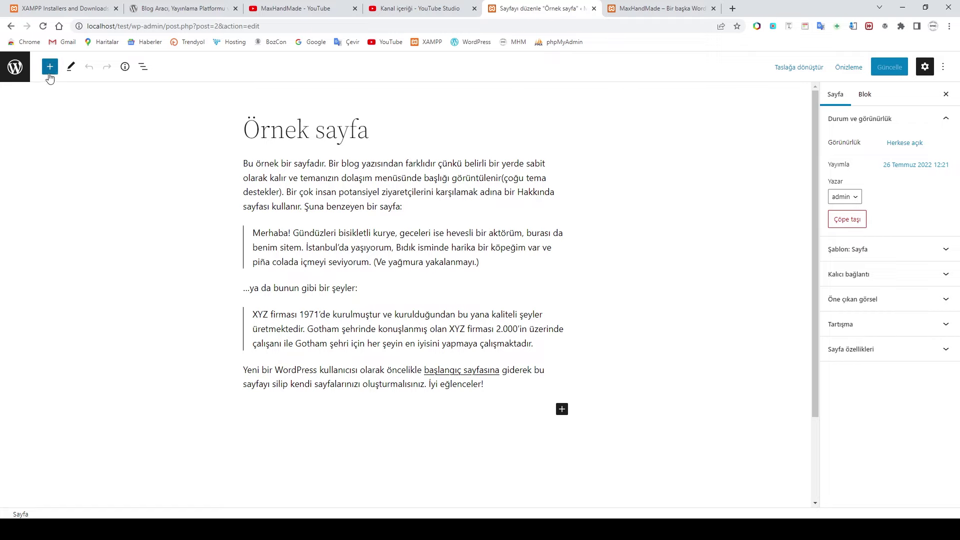
{"action": "left_click", "coordinate": [15, 66]}
{"action": "left_click", "coordinate": [34, 192]}
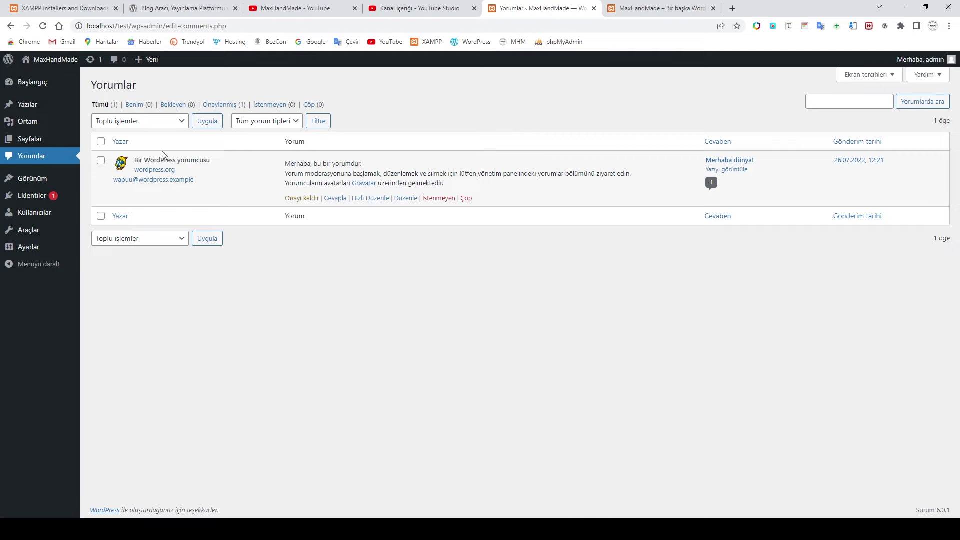
Step: From Görünüm > Temalar, launch Editör (beta), browse the home template, and show its navigation panel
{"action": "left_click", "coordinate": [29, 181]}
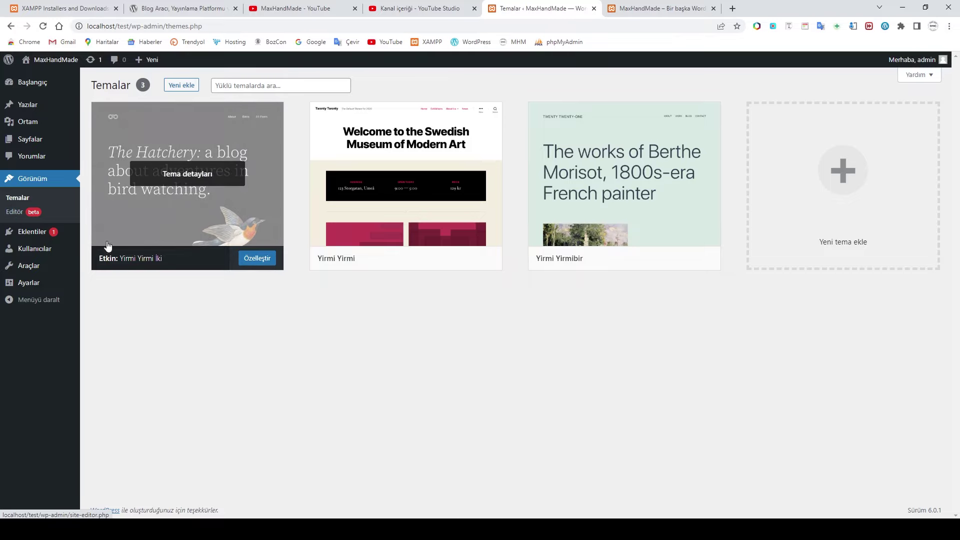
{"action": "left_click", "coordinate": [12, 212]}
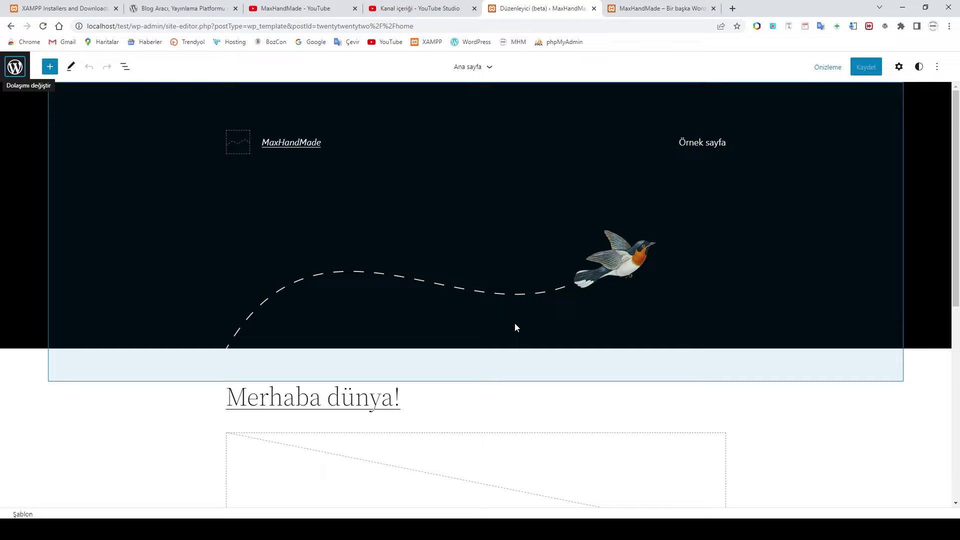
{"action": "scroll", "coordinate": [515, 323], "scroll_direction": "down", "scroll_amount": 3}
{"action": "scroll", "coordinate": [516, 327], "scroll_direction": "down", "scroll_amount": 4}
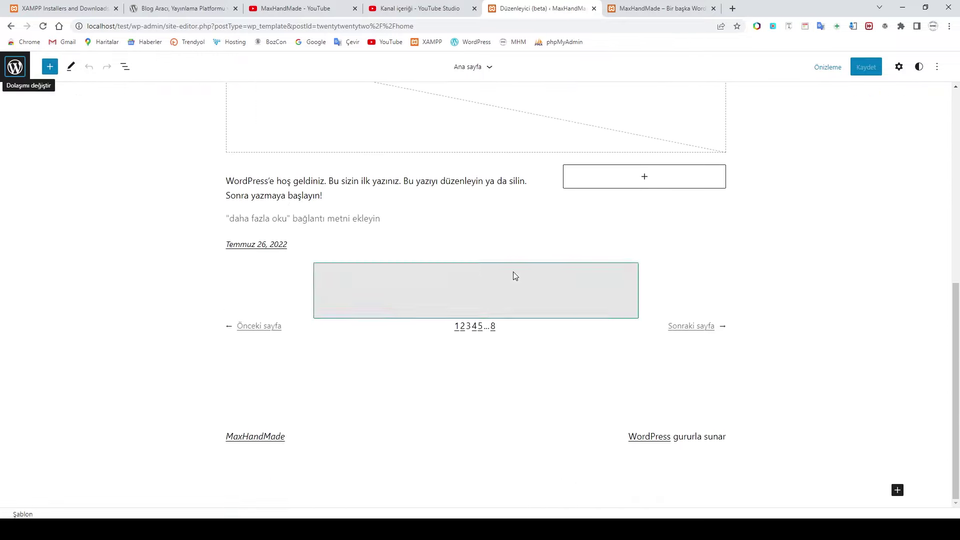
{"action": "scroll", "coordinate": [778, 335], "scroll_direction": "up", "scroll_amount": 4}
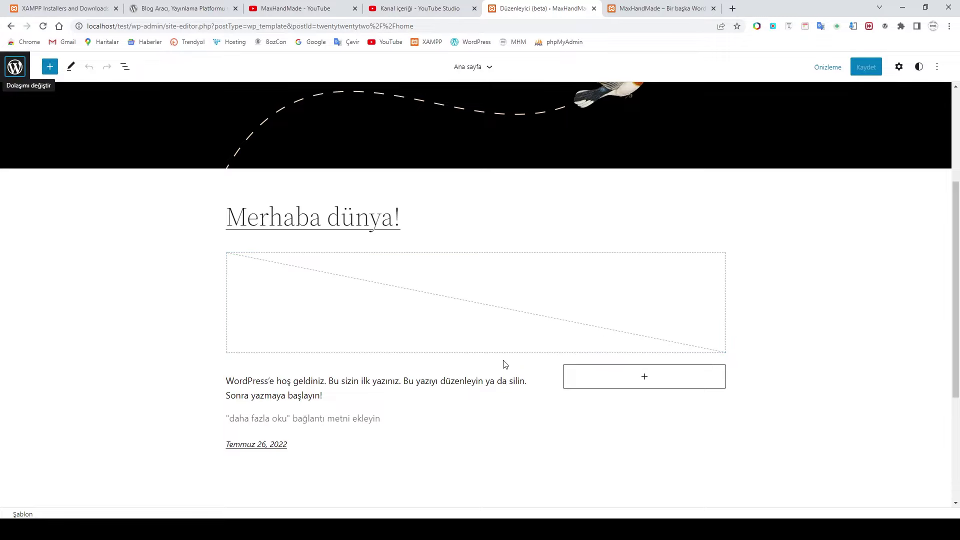
{"action": "scroll", "coordinate": [789, 426], "scroll_direction": "down", "scroll_amount": 4}
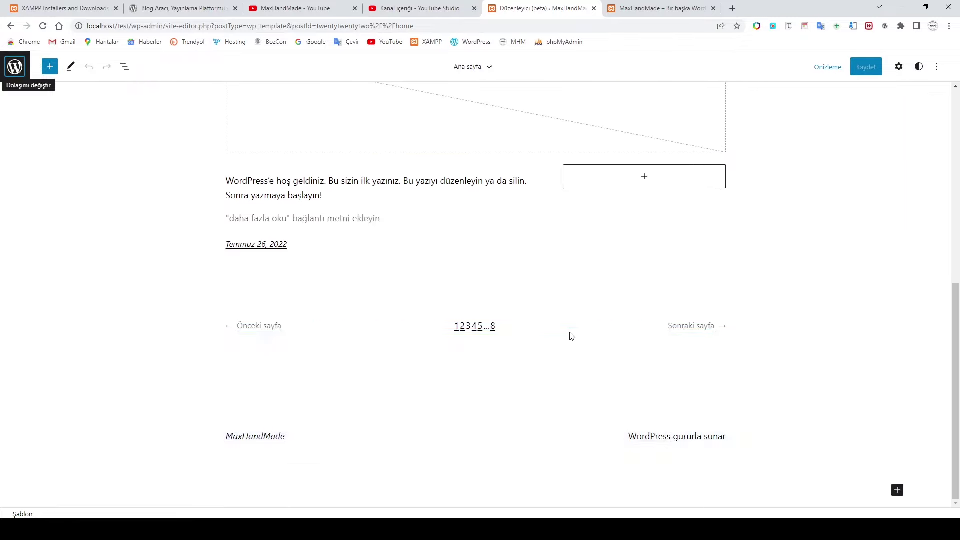
{"action": "scroll", "coordinate": [382, 251], "scroll_direction": "up", "scroll_amount": 4}
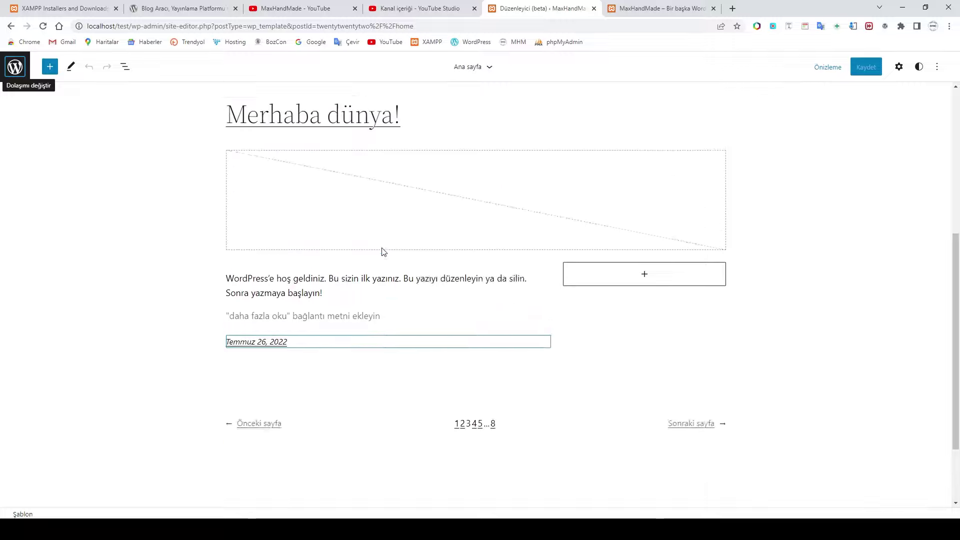
{"action": "scroll", "coordinate": [382, 294], "scroll_direction": "up", "scroll_amount": 3}
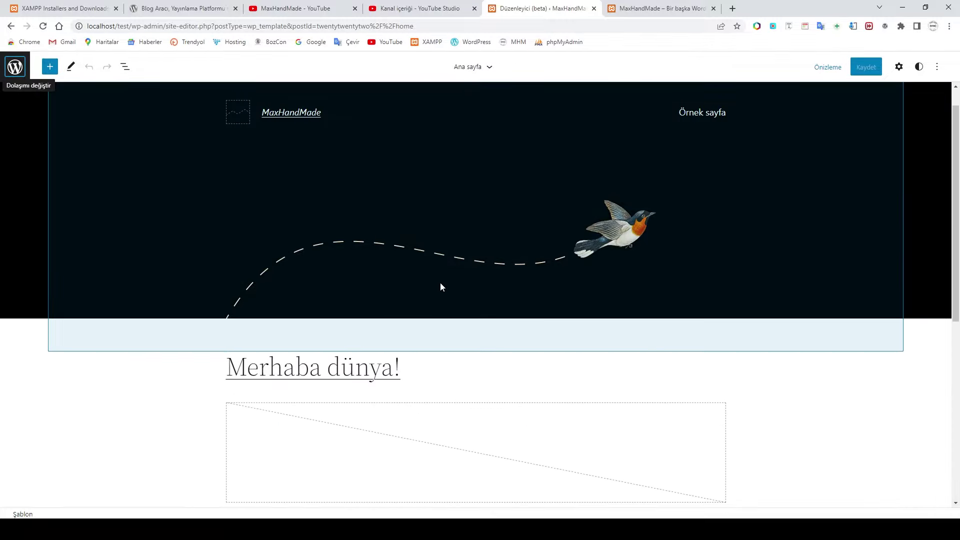
{"action": "scroll", "coordinate": [440, 285], "scroll_direction": "down", "scroll_amount": 3}
{"action": "scroll", "coordinate": [443, 287], "scroll_direction": "down", "scroll_amount": 3}
{"action": "scroll", "coordinate": [450, 280], "scroll_direction": "up", "scroll_amount": 4}
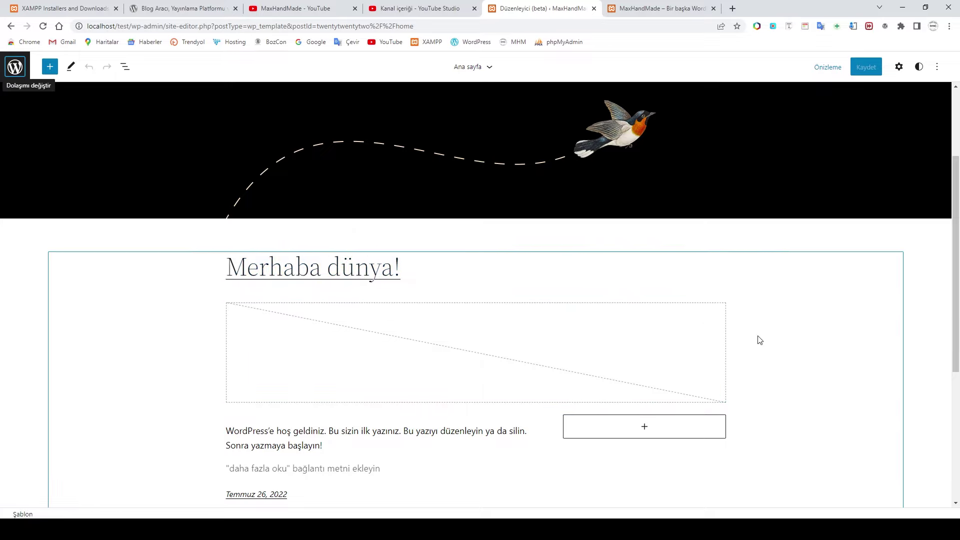
{"action": "scroll", "coordinate": [490, 335], "scroll_direction": "down", "scroll_amount": 5}
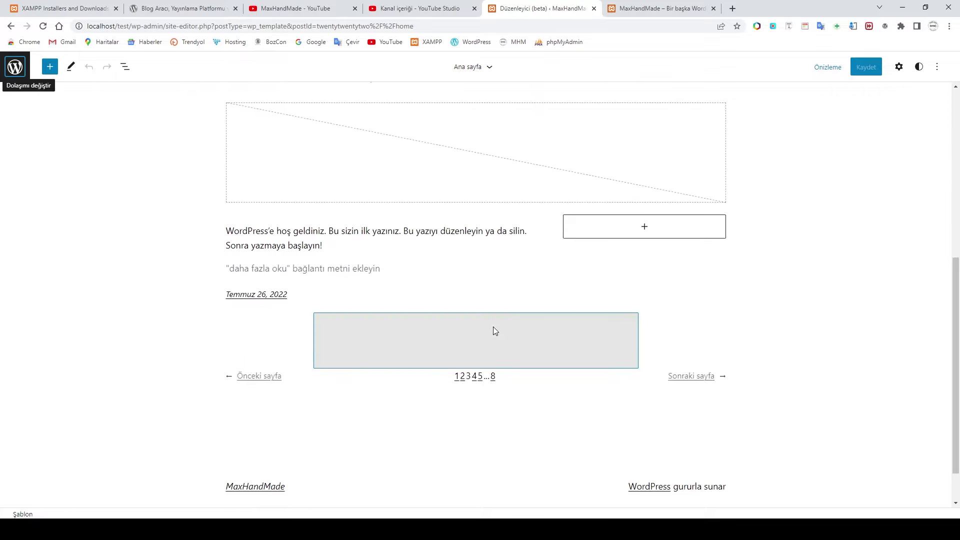
{"action": "scroll", "coordinate": [600, 330], "scroll_direction": "up", "scroll_amount": 2}
{"action": "scroll", "coordinate": [701, 330], "scroll_direction": "up", "scroll_amount": 2}
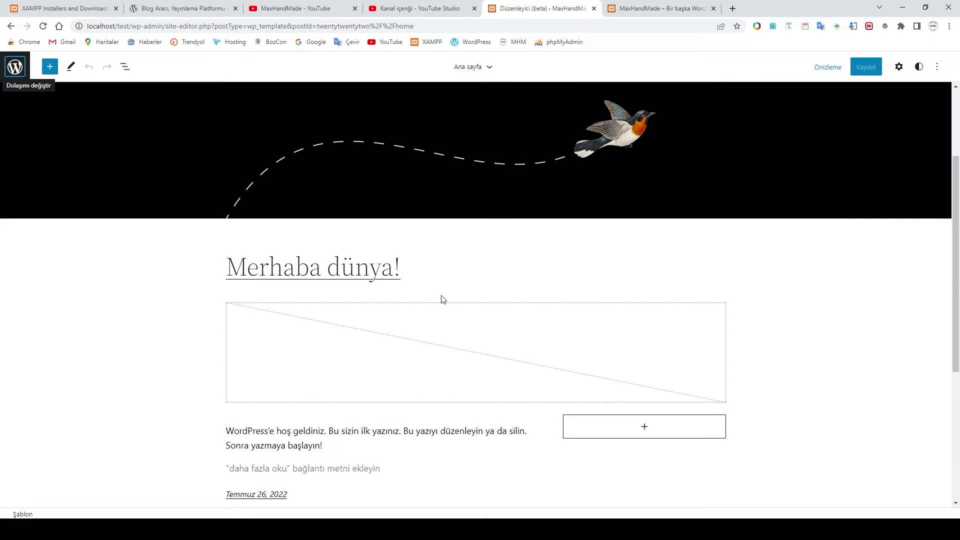
{"action": "left_click", "coordinate": [14, 67]}
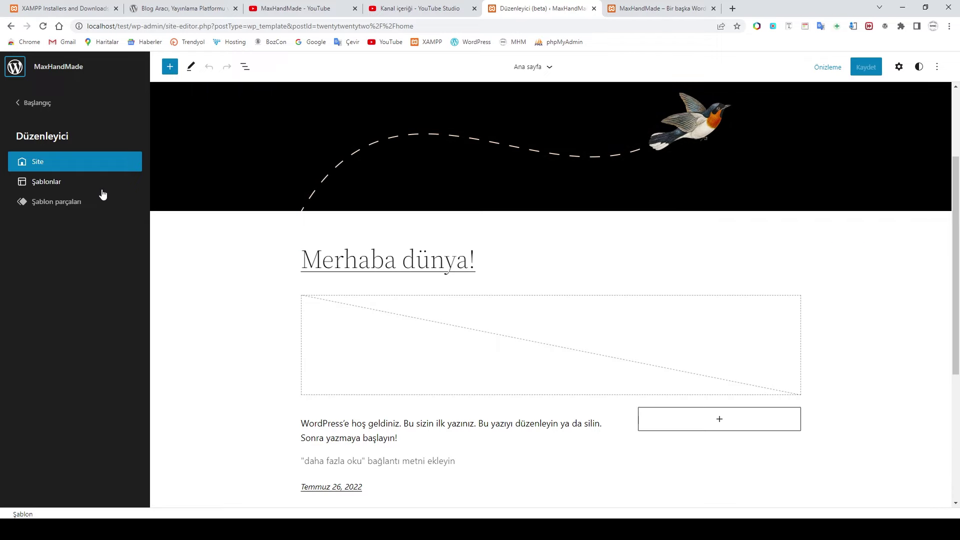
Step: Leave the site editor for the dashboard, then open the Eklentiler installed plugins list
{"action": "left_click", "coordinate": [33, 103]}
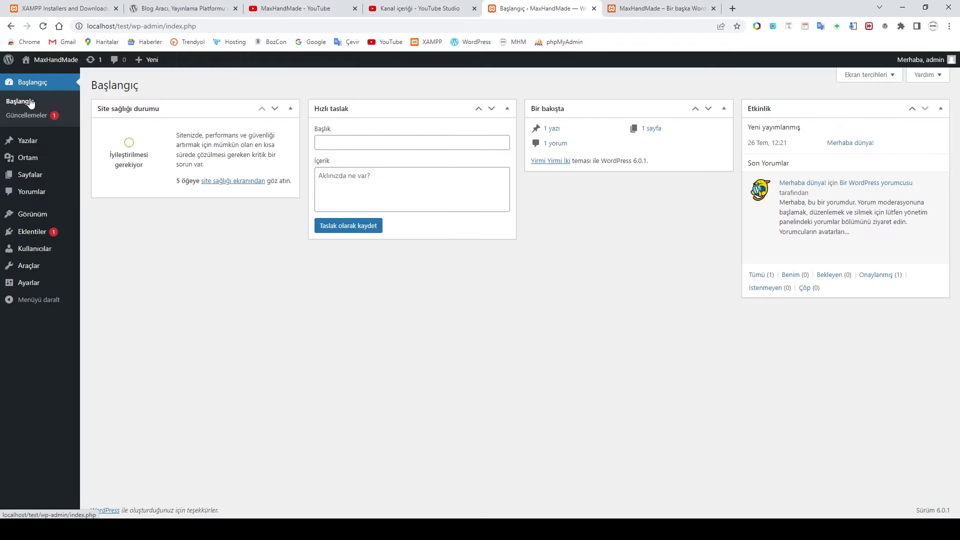
{"action": "left_click", "coordinate": [31, 234]}
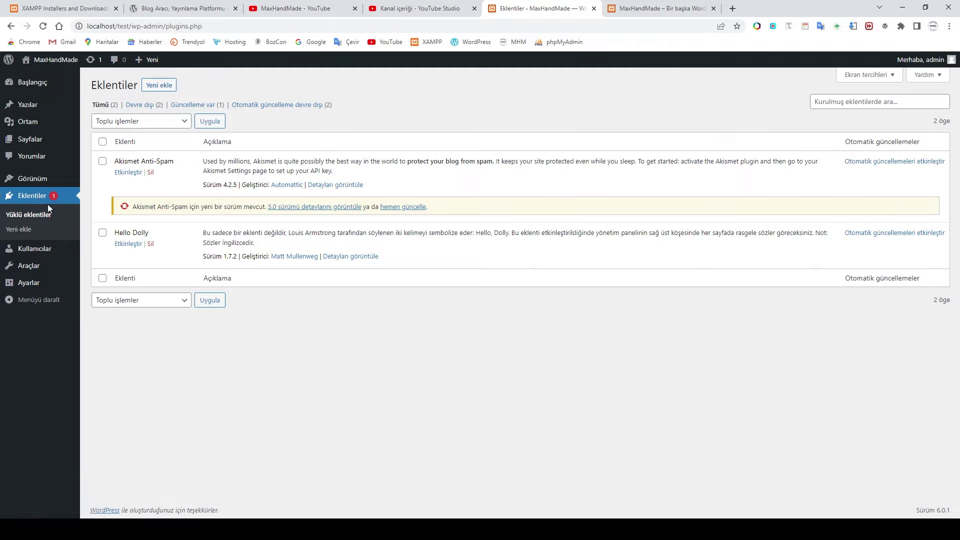
Step: Browse plugins available to install, then open the Kullanıcılar list showing the single admin
{"action": "left_click", "coordinate": [159, 85]}
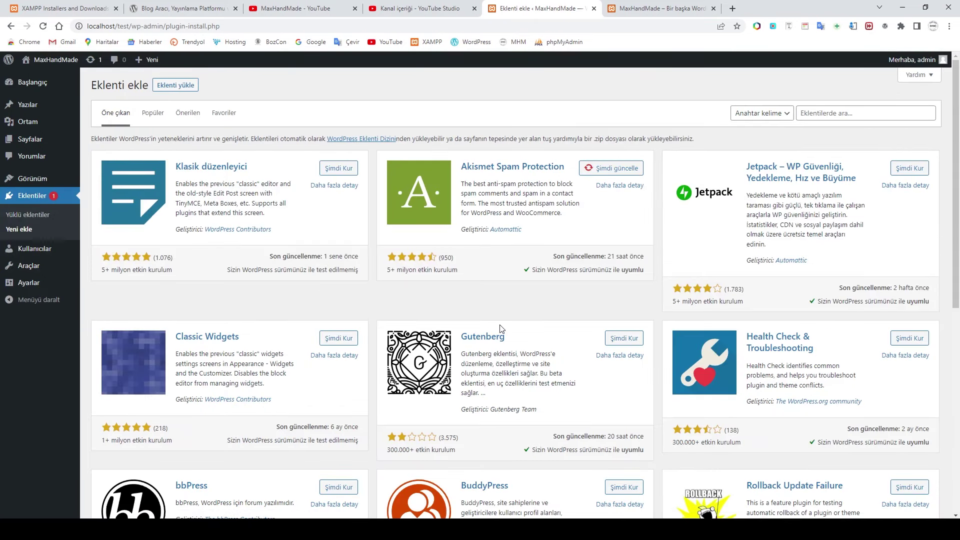
{"action": "scroll", "coordinate": [573, 320], "scroll_direction": "down", "scroll_amount": 7}
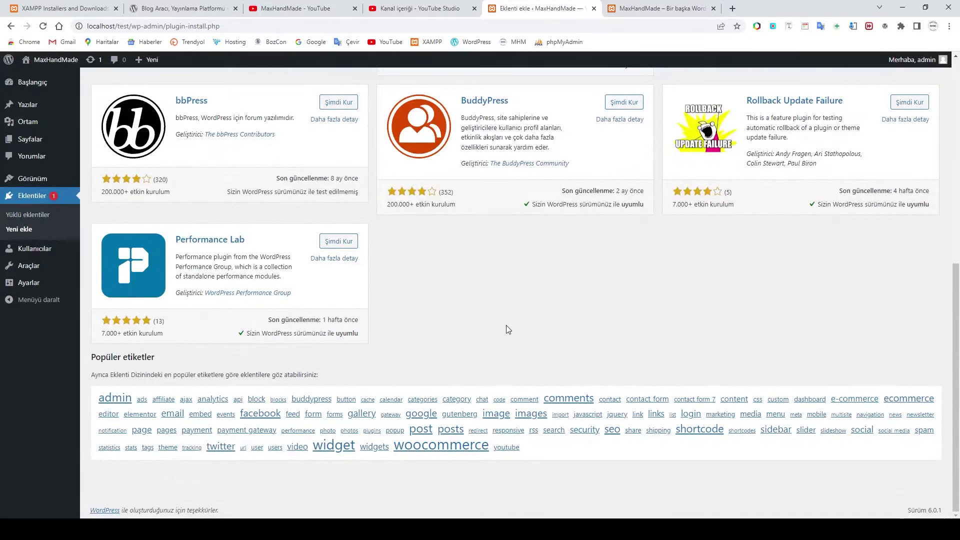
{"action": "scroll", "coordinate": [506, 326], "scroll_direction": "up", "scroll_amount": 7}
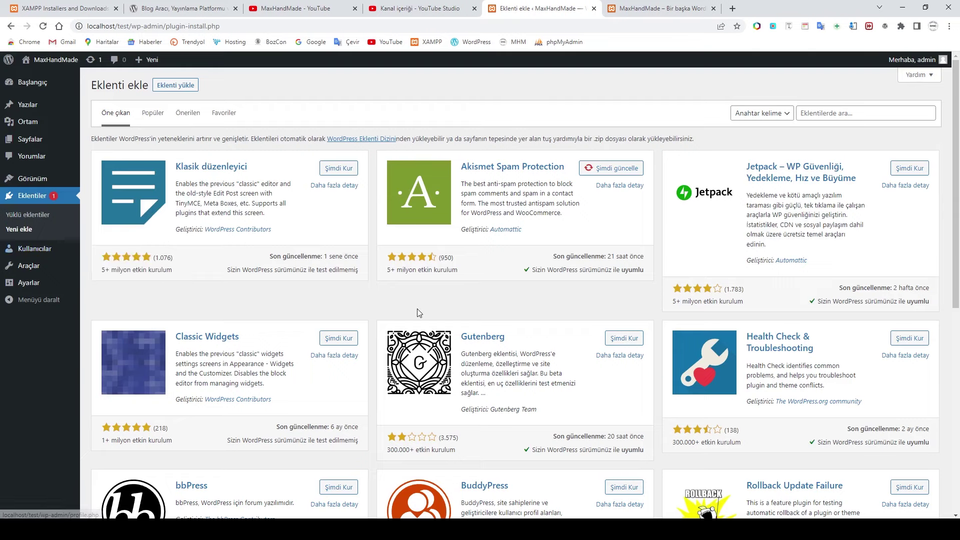
{"action": "left_click", "coordinate": [32, 248]}
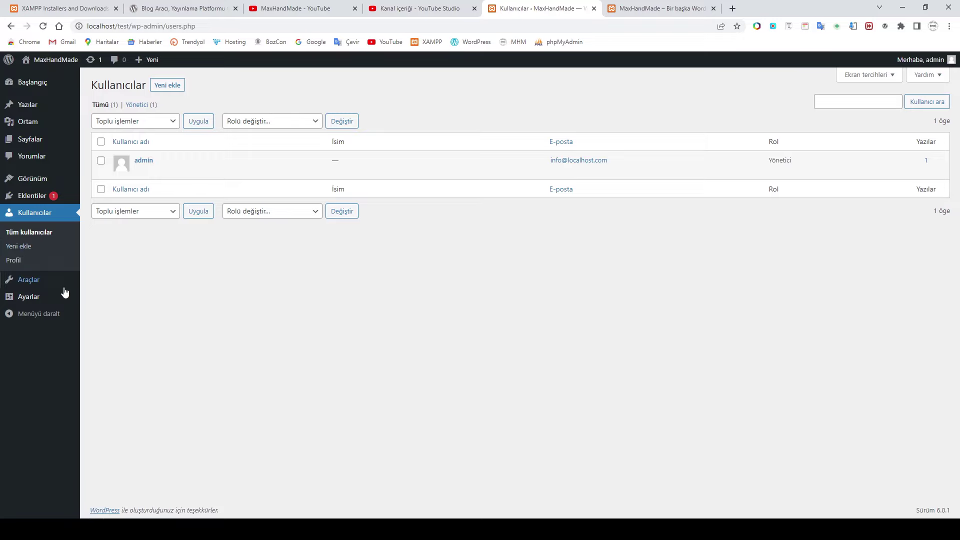
Step: Open the Araçlar page offering the Category and Tag Converter
{"action": "left_click", "coordinate": [32, 279]}
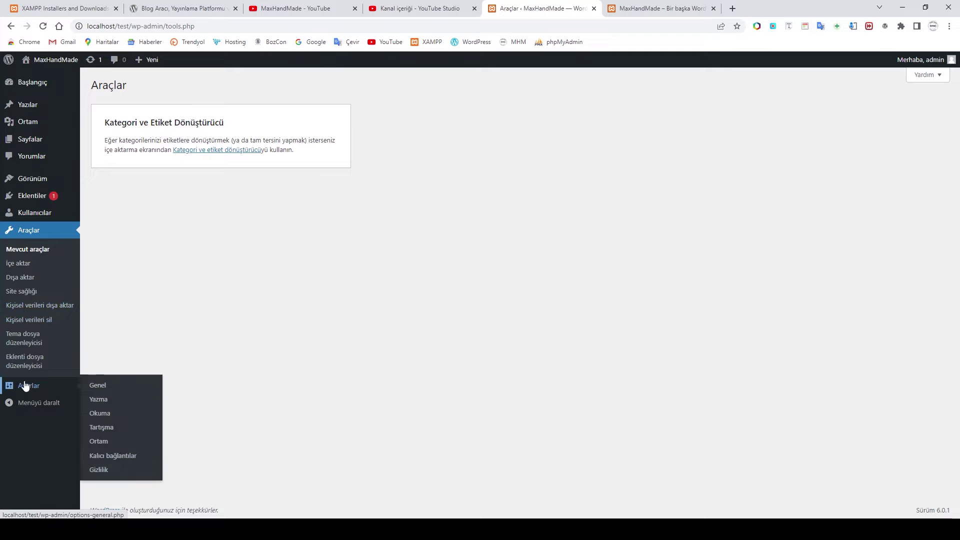
{"action": "mouse_move", "coordinate": [31, 391]}
{"action": "left_click", "coordinate": [30, 390]}
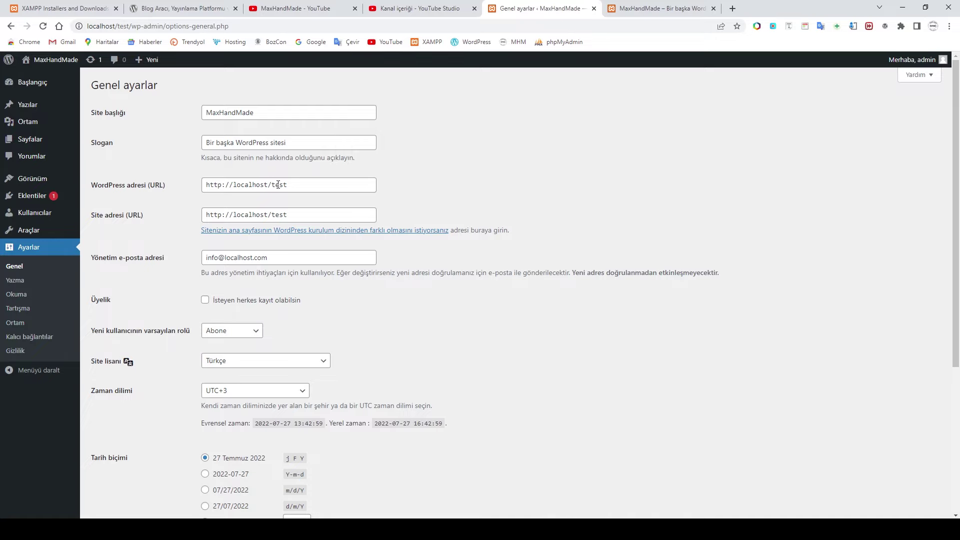
{"action": "left_click_drag", "start_coordinate": [272, 185], "coordinate": [297, 185]}
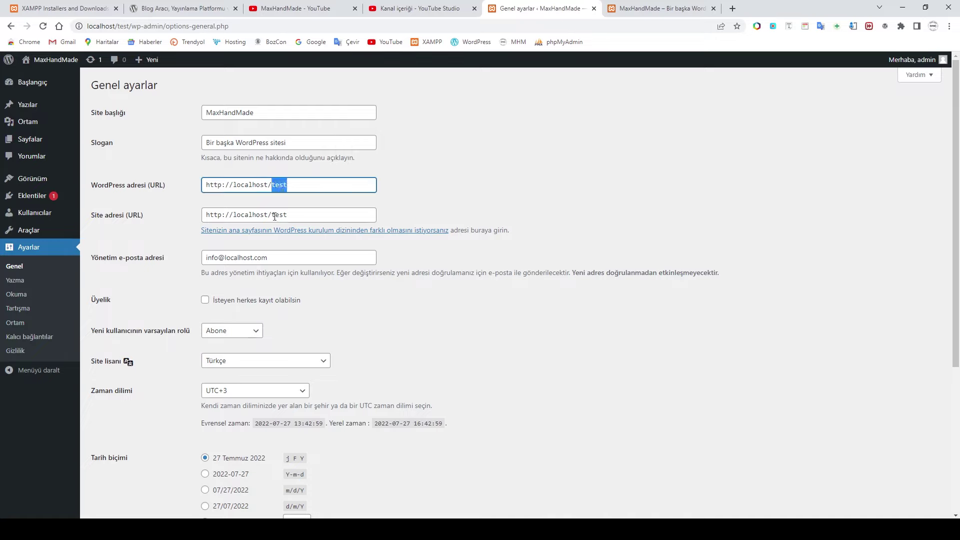
{"action": "left_click_drag", "start_coordinate": [272, 216], "coordinate": [288, 215]}
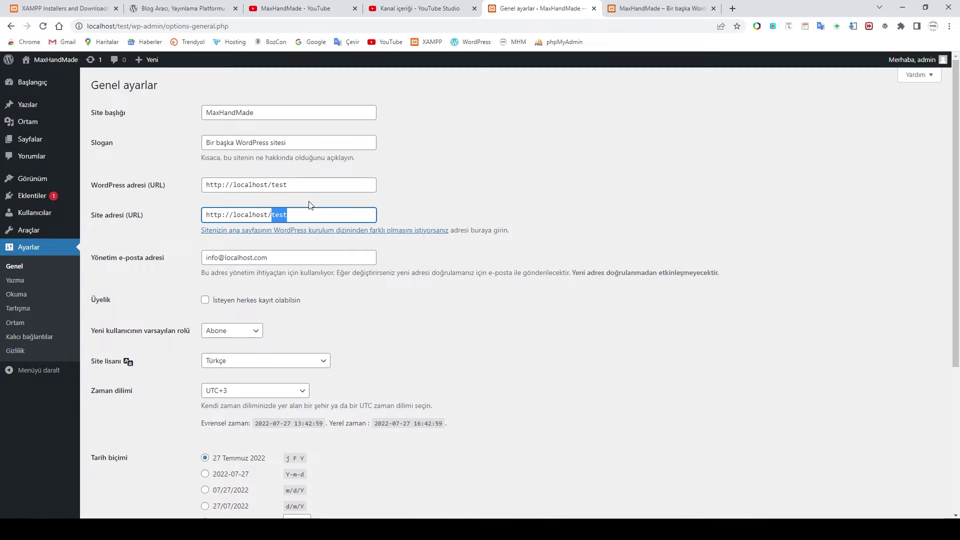
{"action": "left_click", "coordinate": [415, 202]}
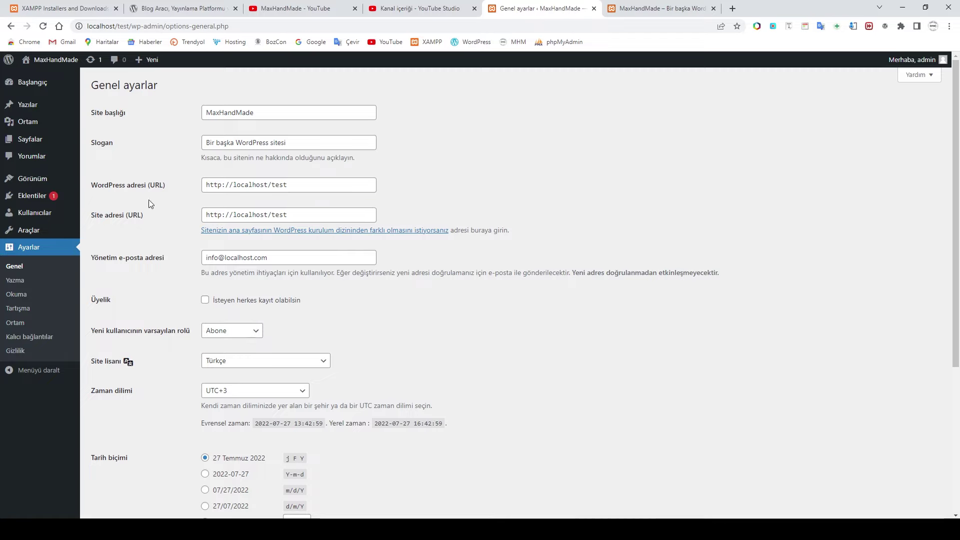
{"action": "double_click", "coordinate": [292, 184]}
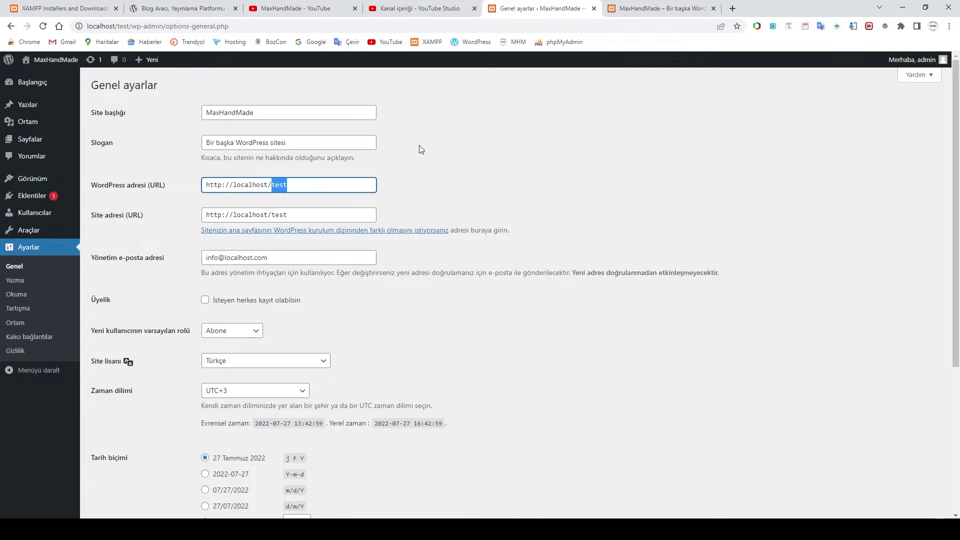
{"action": "left_click", "coordinate": [438, 184]}
Step: Check the default new-user role options, leaving it at Abone, and scroll through the page
{"action": "scroll", "coordinate": [430, 182], "scroll_direction": "down", "scroll_amount": 2}
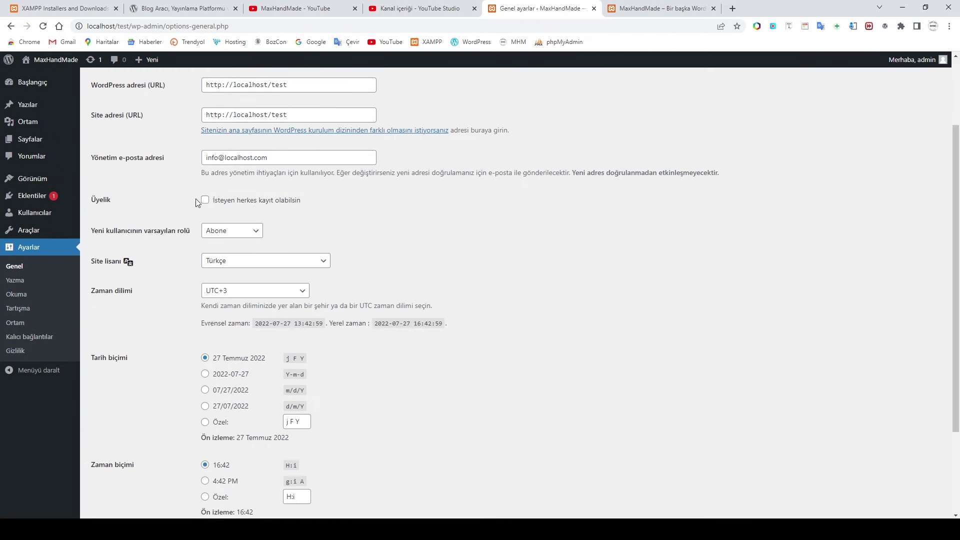
{"action": "left_click", "coordinate": [238, 231]}
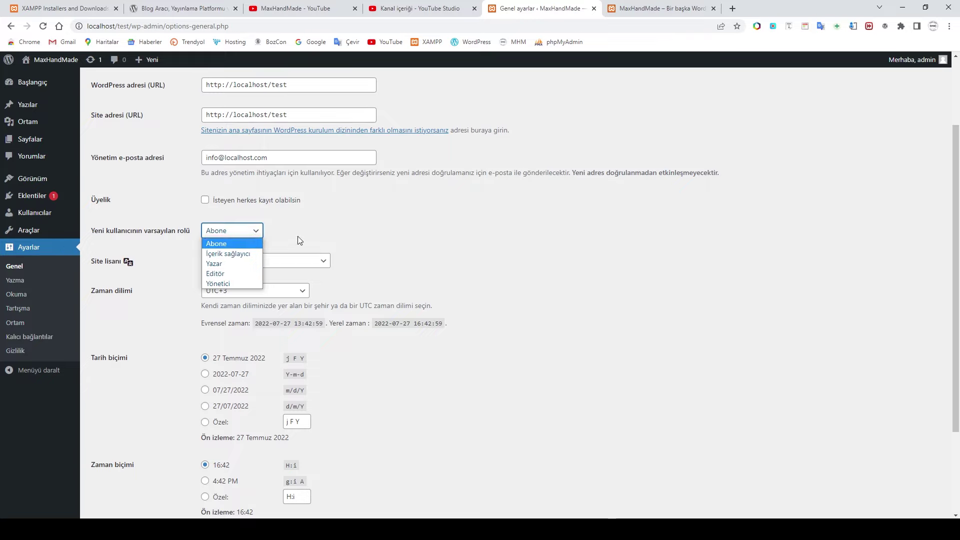
{"action": "scroll", "coordinate": [300, 250], "scroll_direction": "up", "scroll_amount": 2}
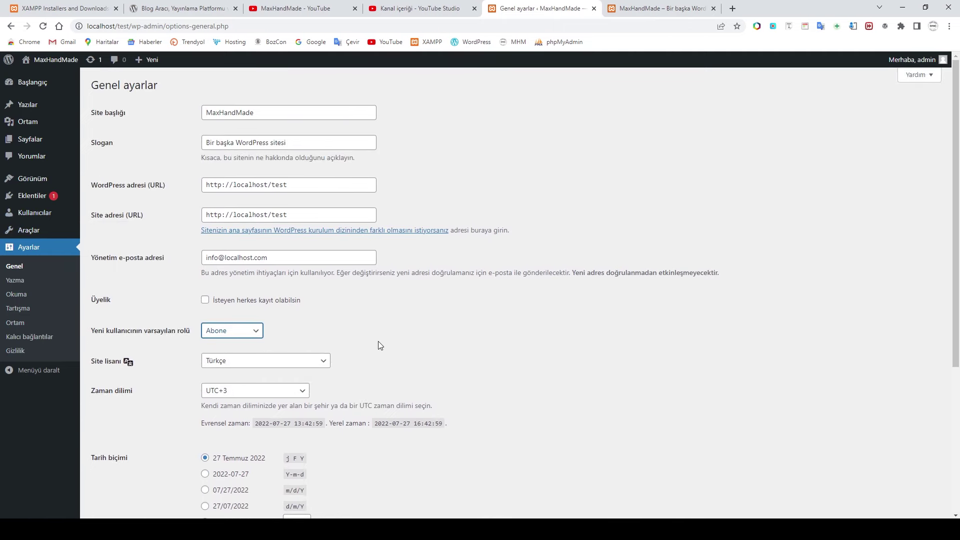
{"action": "scroll", "coordinate": [378, 341], "scroll_direction": "down", "scroll_amount": 1}
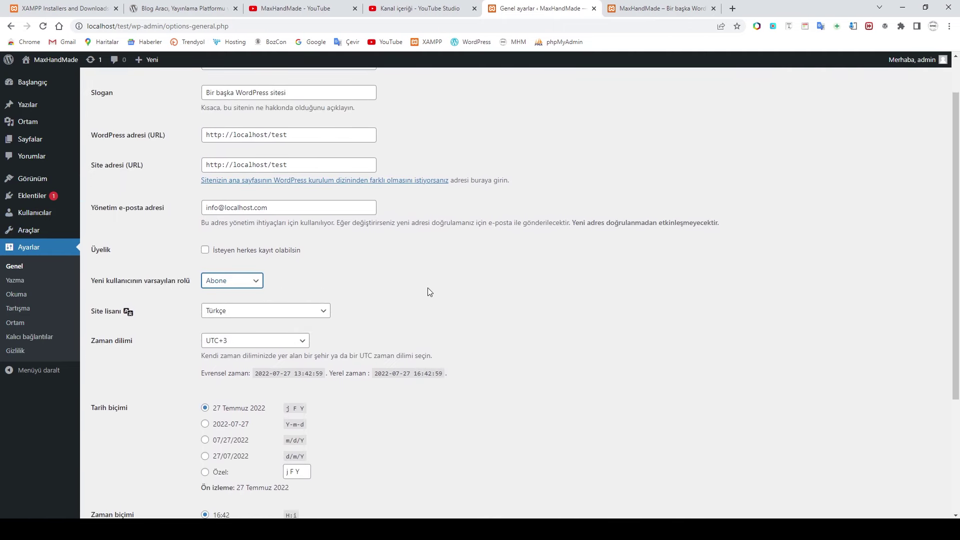
{"action": "left_click", "coordinate": [250, 281]}
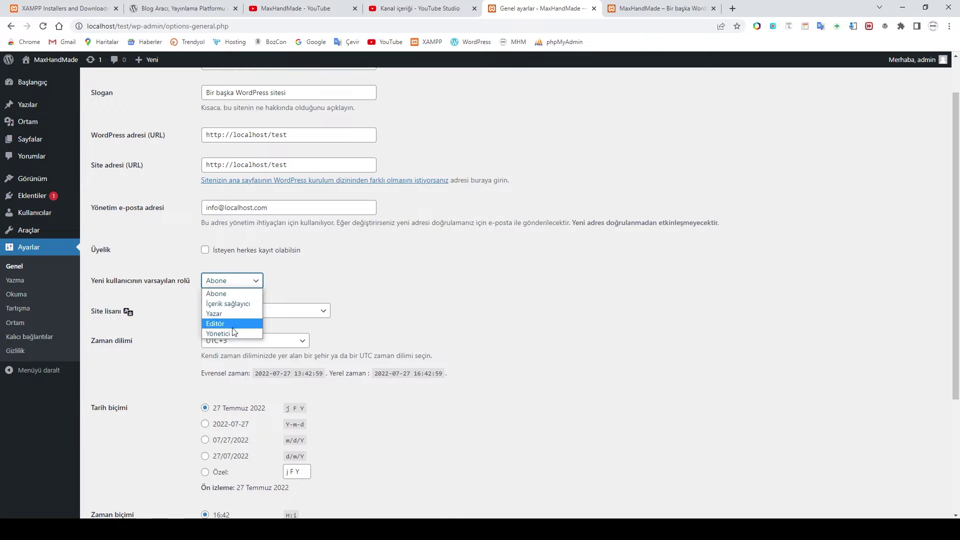
{"action": "left_click", "coordinate": [390, 299]}
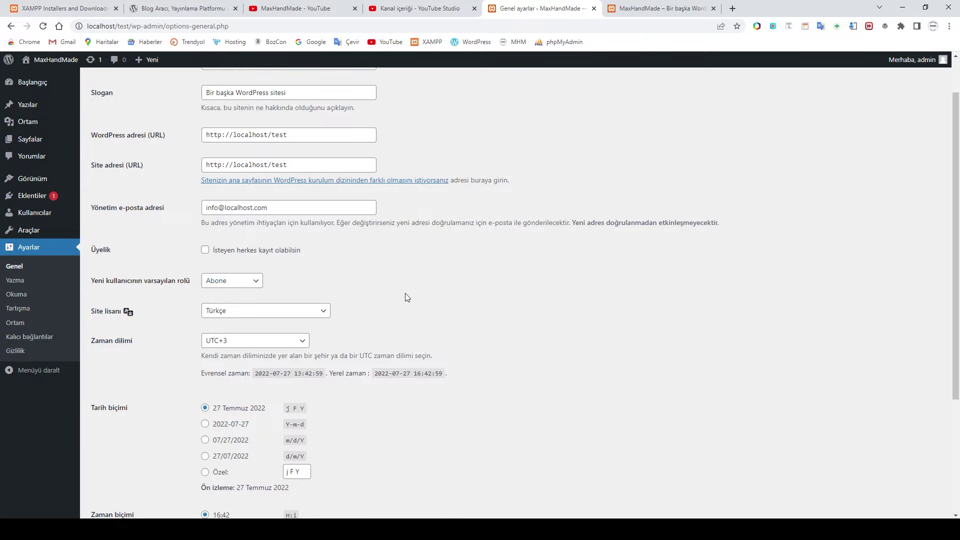
{"action": "scroll", "coordinate": [405, 295], "scroll_direction": "down", "scroll_amount": 2}
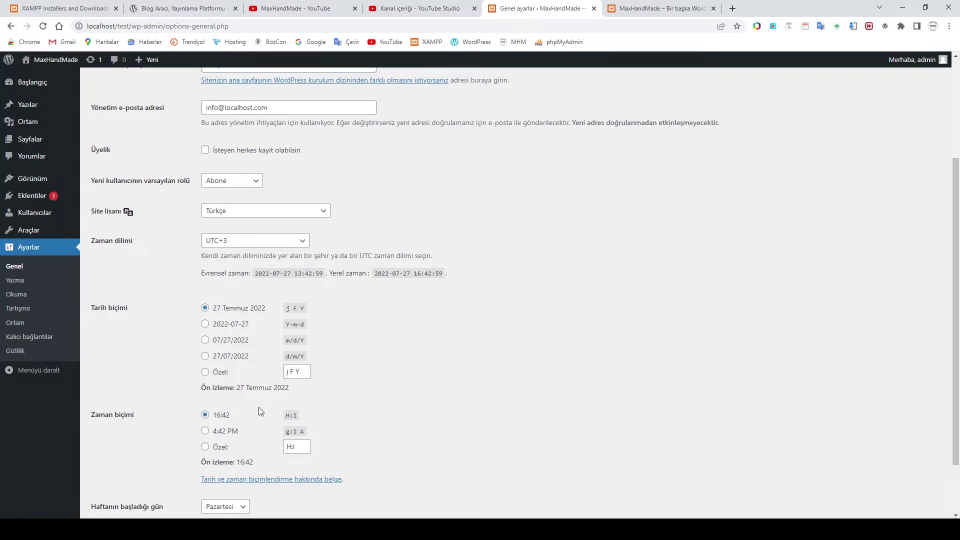
{"action": "scroll", "coordinate": [261, 411], "scroll_direction": "down", "scroll_amount": 2}
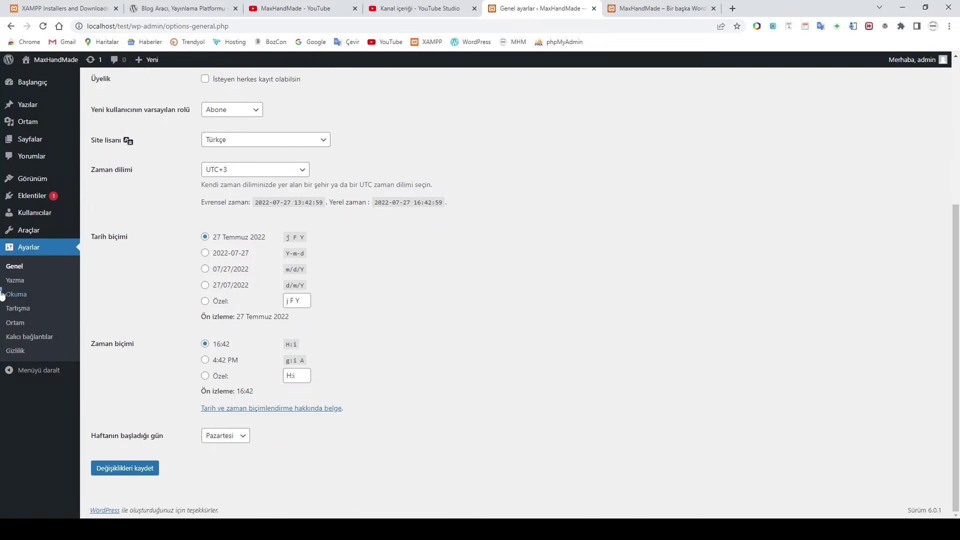
{"action": "scroll", "coordinate": [231, 360], "scroll_direction": "up", "scroll_amount": 5}
{"action": "scroll", "coordinate": [24, 295], "scroll_direction": "down", "scroll_amount": 3}
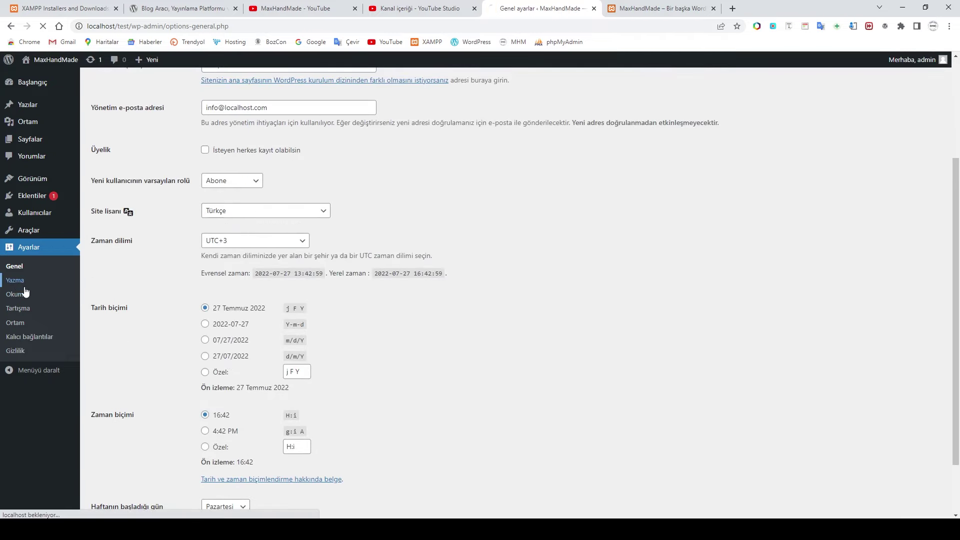
{"action": "left_click", "coordinate": [15, 280]}
Step: Step through the Okuma, Kalıcı bağlantılar and Gizlilik settings pages
{"action": "left_click", "coordinate": [16, 296]}
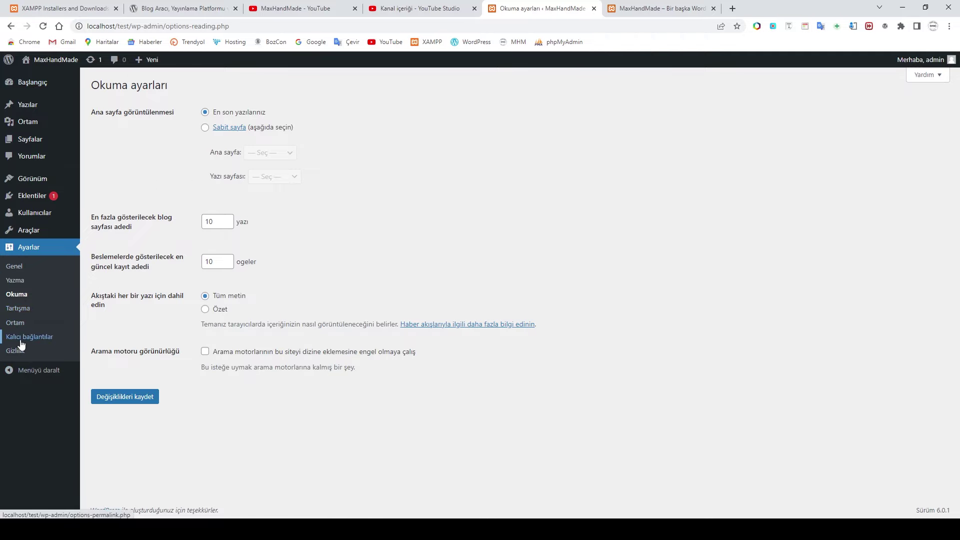
{"action": "left_click", "coordinate": [20, 336]}
{"action": "scroll", "coordinate": [182, 311], "scroll_direction": "down", "scroll_amount": 1}
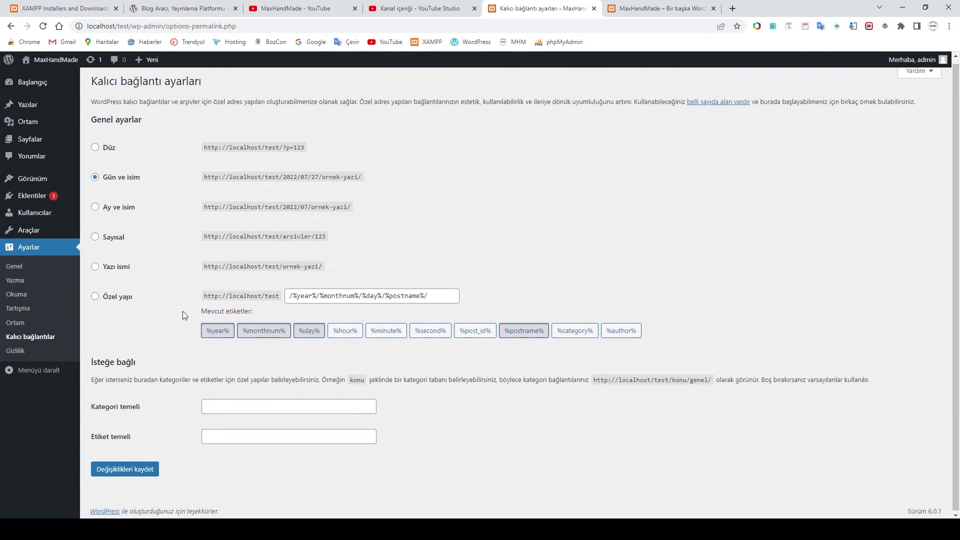
{"action": "left_click", "coordinate": [15, 351]}
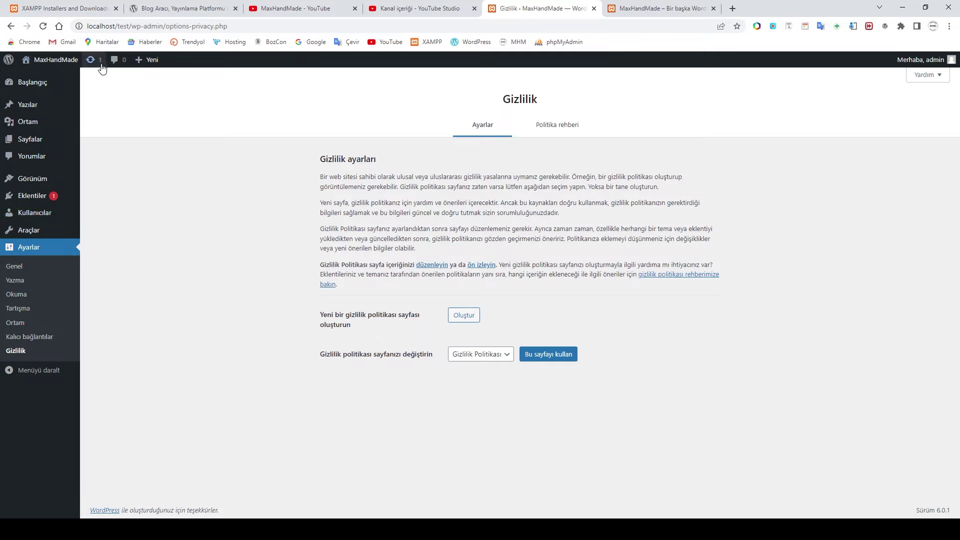
{"action": "mouse_move", "coordinate": [150, 62]}
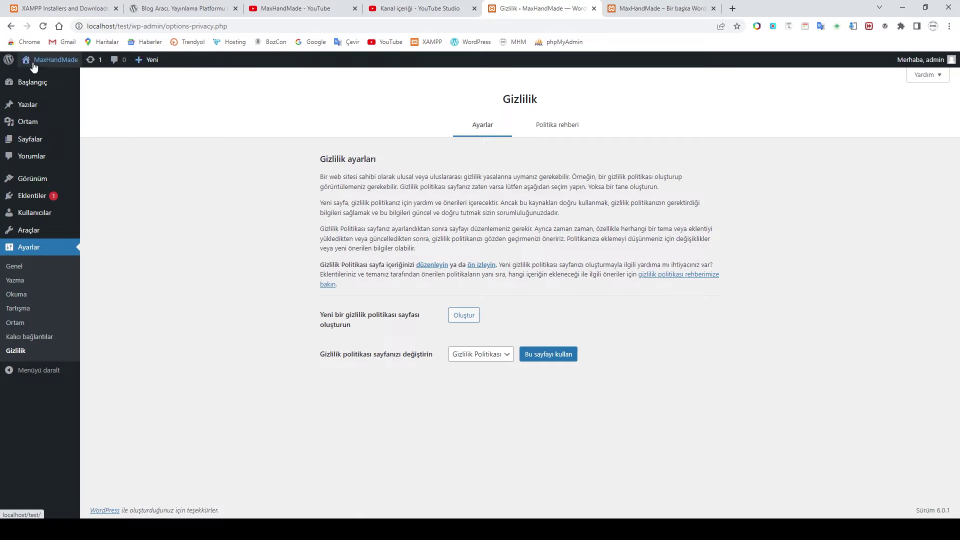
{"action": "mouse_move", "coordinate": [64, 61]}
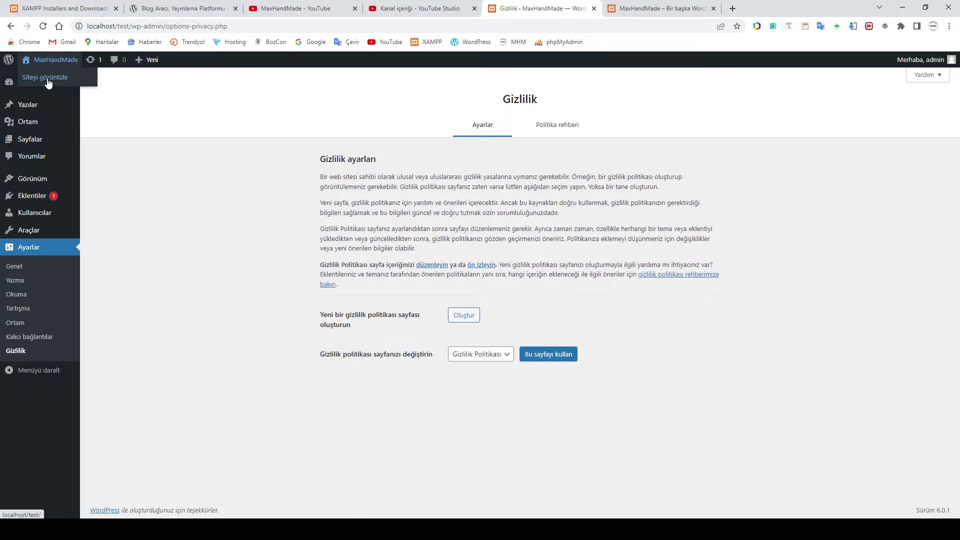
Step: View the MaxHandMade homepage with its Merhaba dünya! post, then return to the Başlangıç dashboard
{"action": "left_click", "coordinate": [48, 83]}
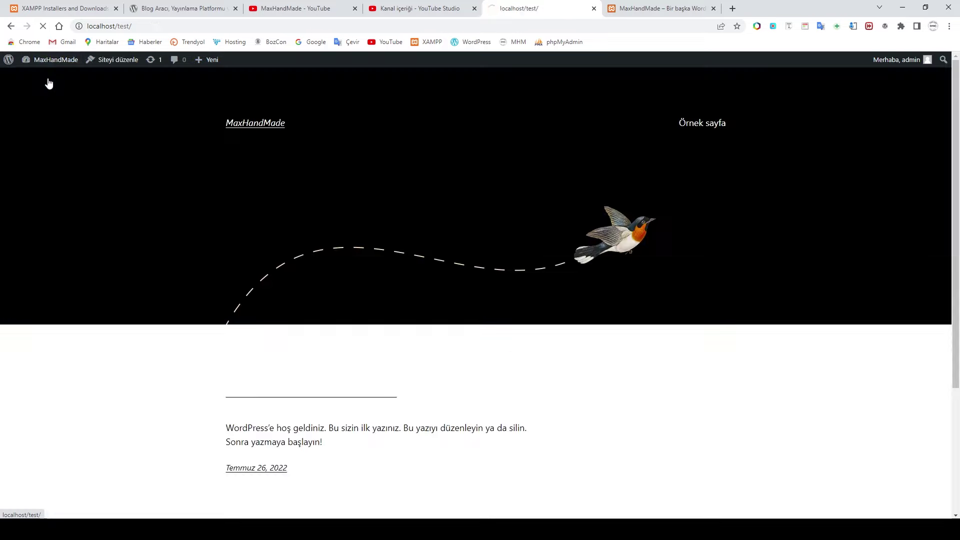
{"action": "scroll", "coordinate": [625, 370], "scroll_direction": "down", "scroll_amount": 3}
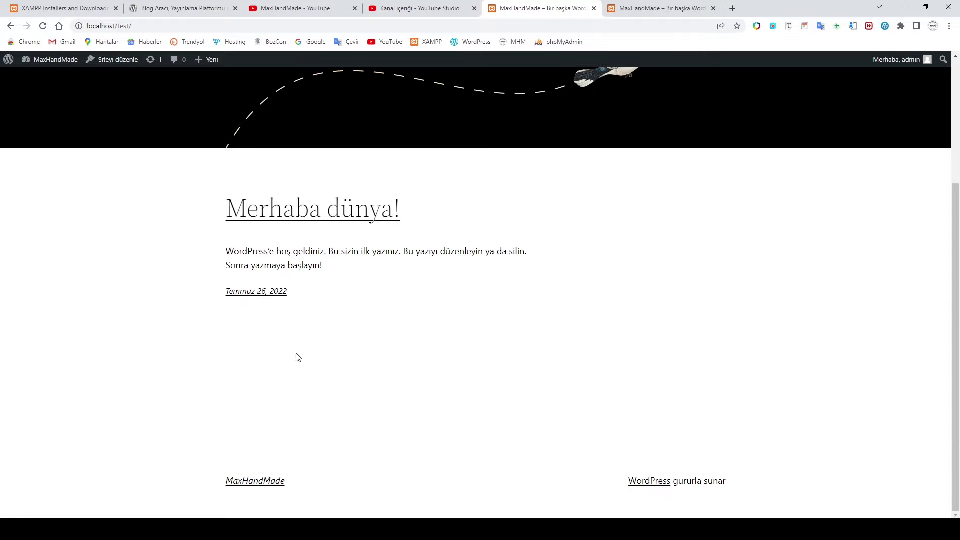
{"action": "scroll", "coordinate": [299, 358], "scroll_direction": "up", "scroll_amount": 3}
{"action": "left_click", "coordinate": [53, 61]}
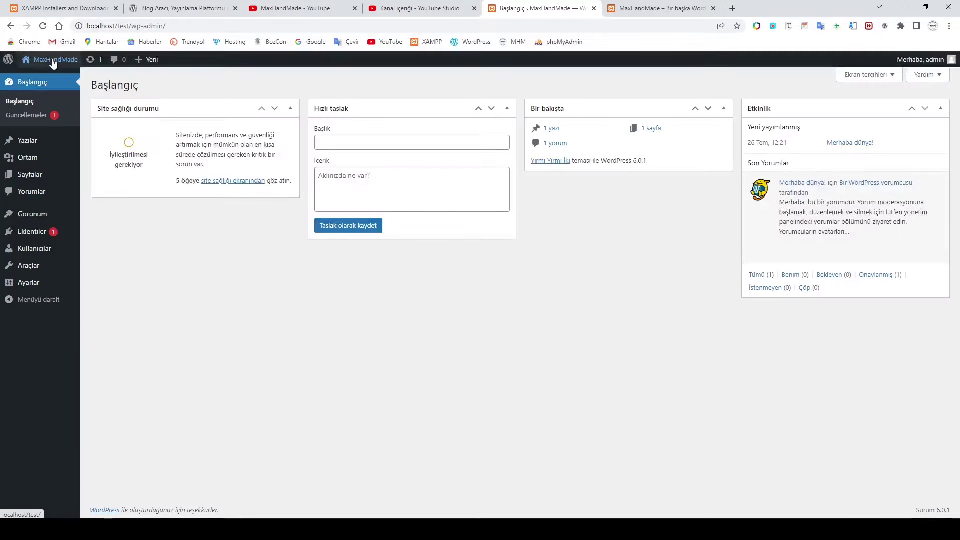